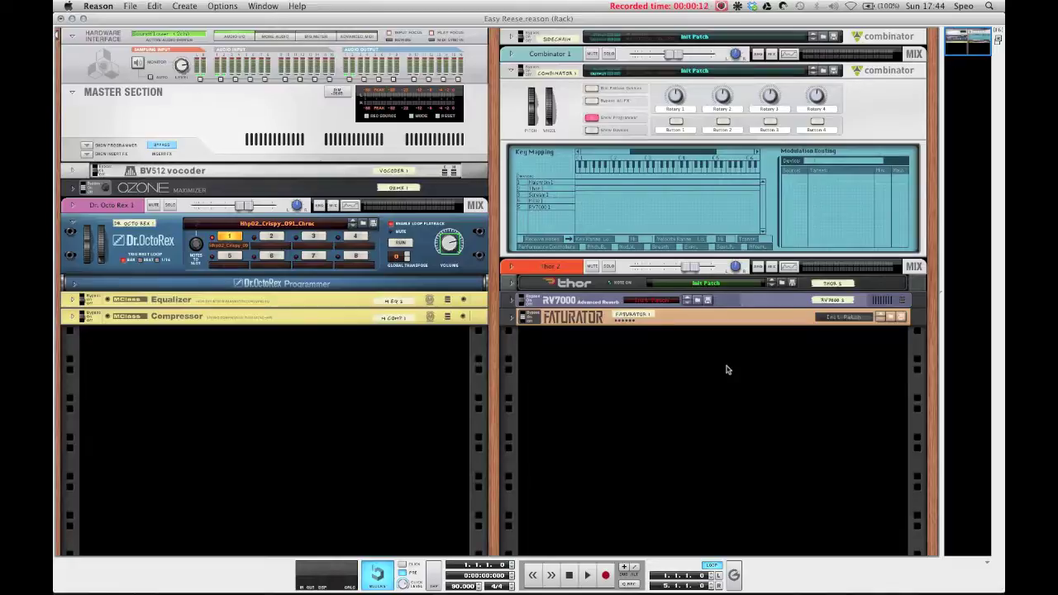
- Play back the finished example song and audition the Combinator 1 channel in solo
key("space")
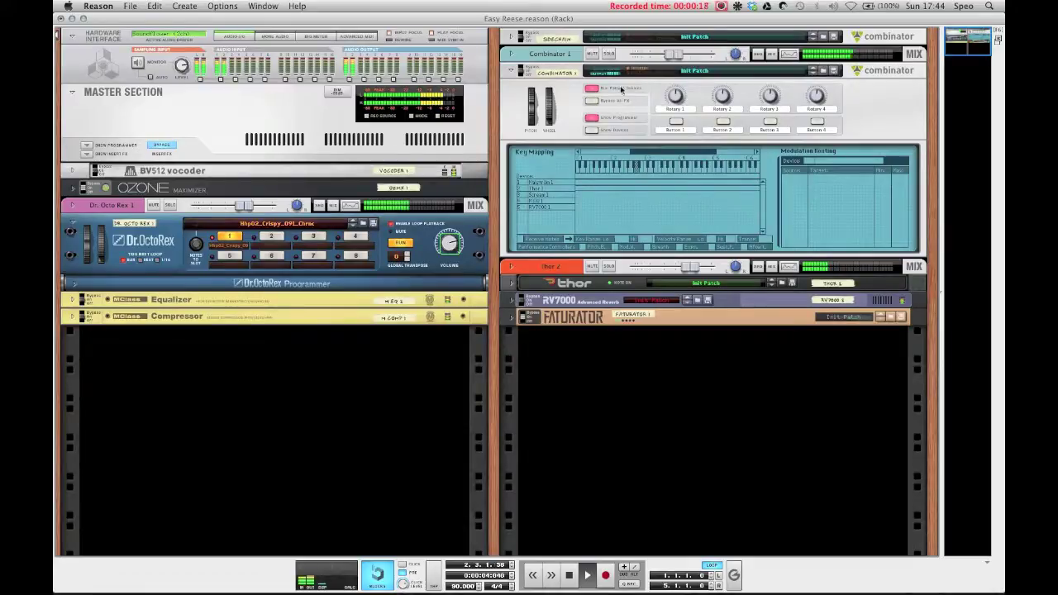
left_click(609, 54)
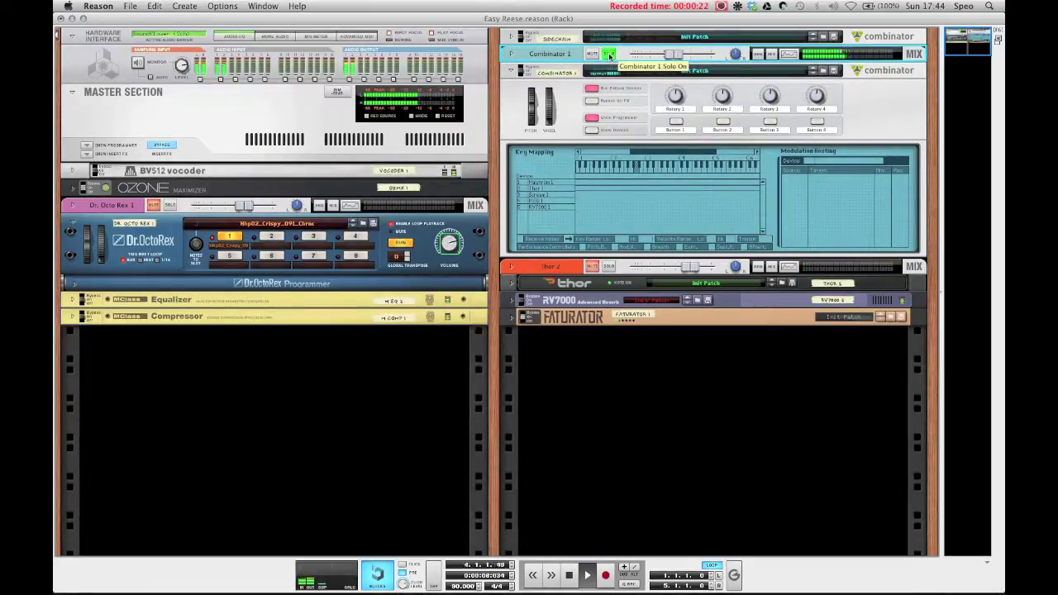
left_click(608, 53)
left_click(662, 372)
key("space")
- Start a new song, fold the sidechain Combinator and create an empty Combinator below it
left_click(130, 6)
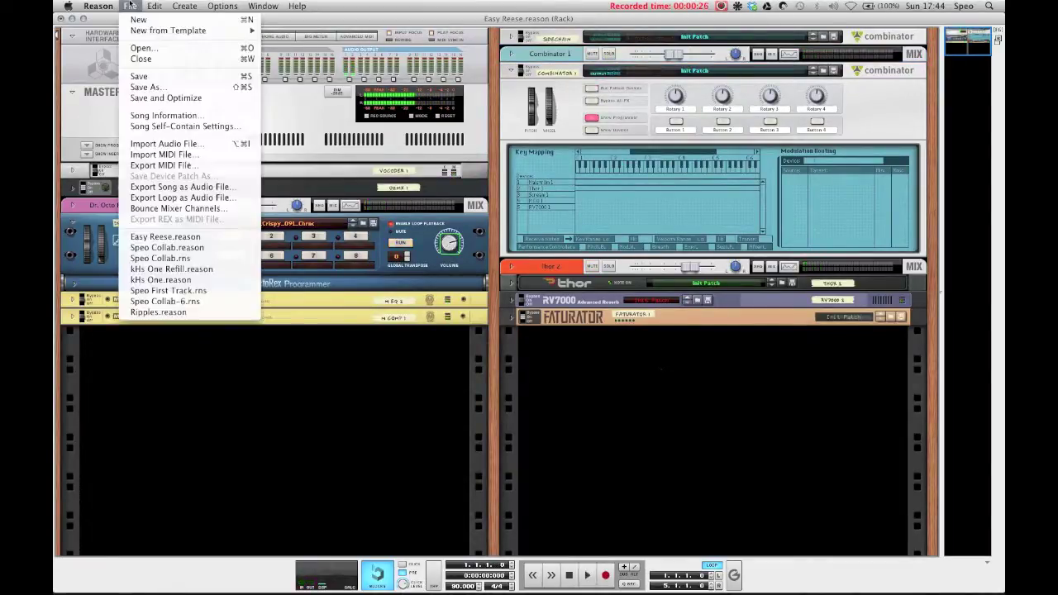
left_click(140, 20)
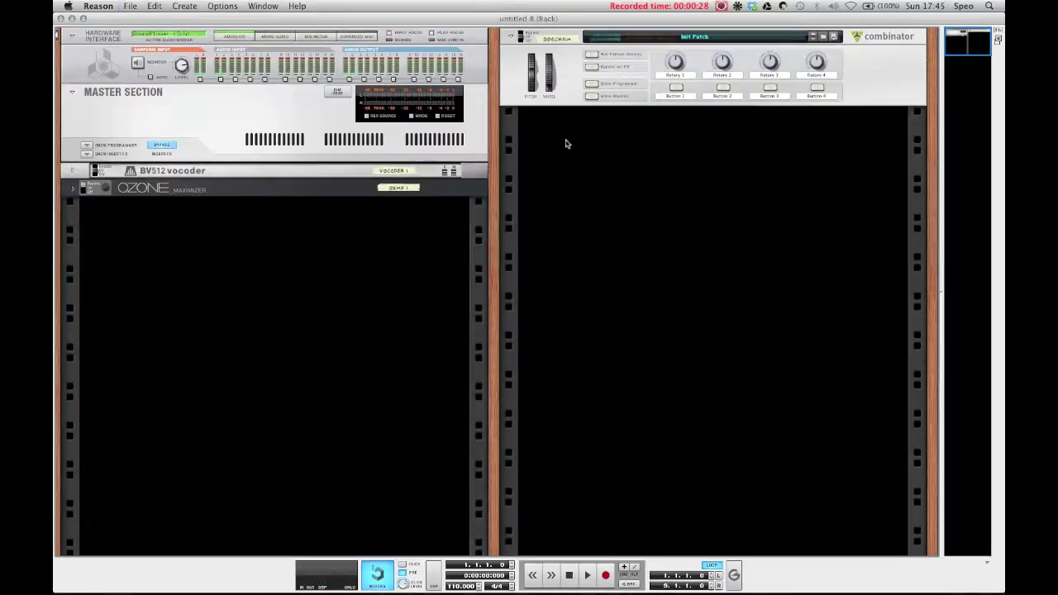
left_click(520, 37)
right_click(624, 203)
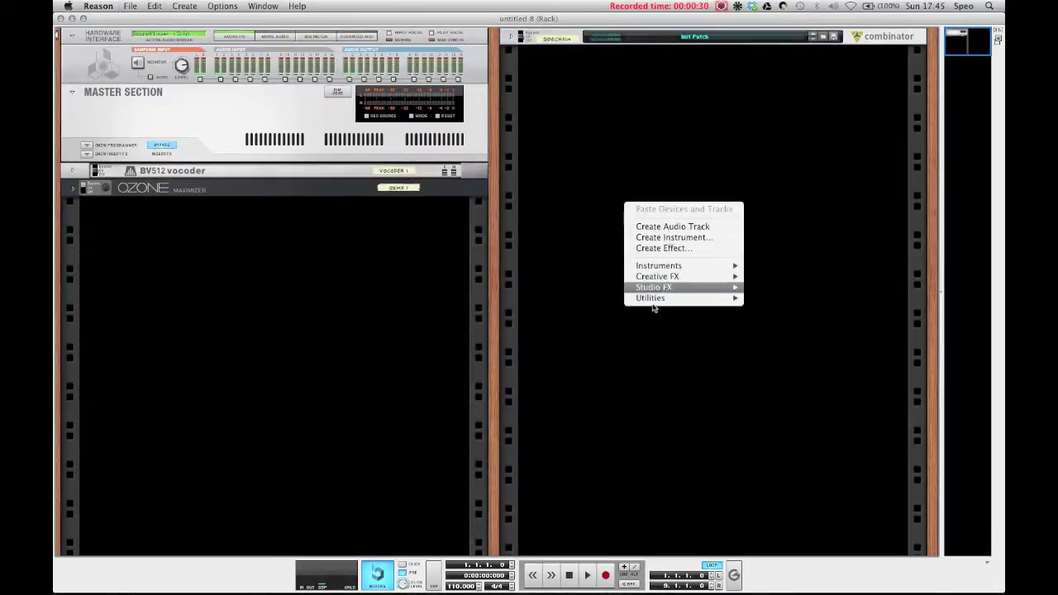
mouse_move(663, 299)
left_click(813, 300)
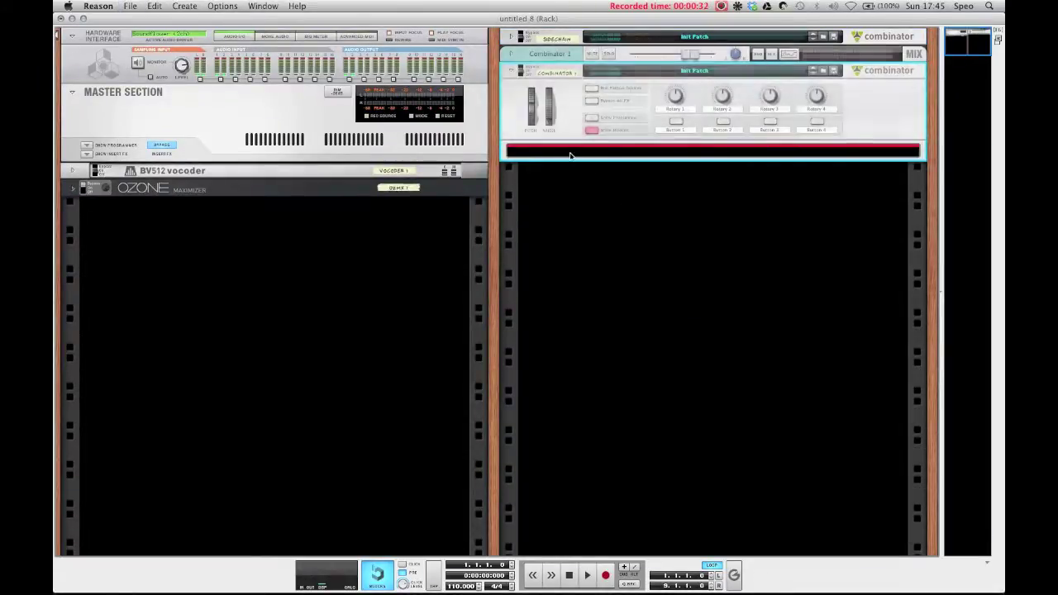
- Add a Malström Graintable Synthesizer inside the new Combinator and set oscillator A to Wave: Sawtooth*16
right_click(571, 152)
mouse_move(604, 263)
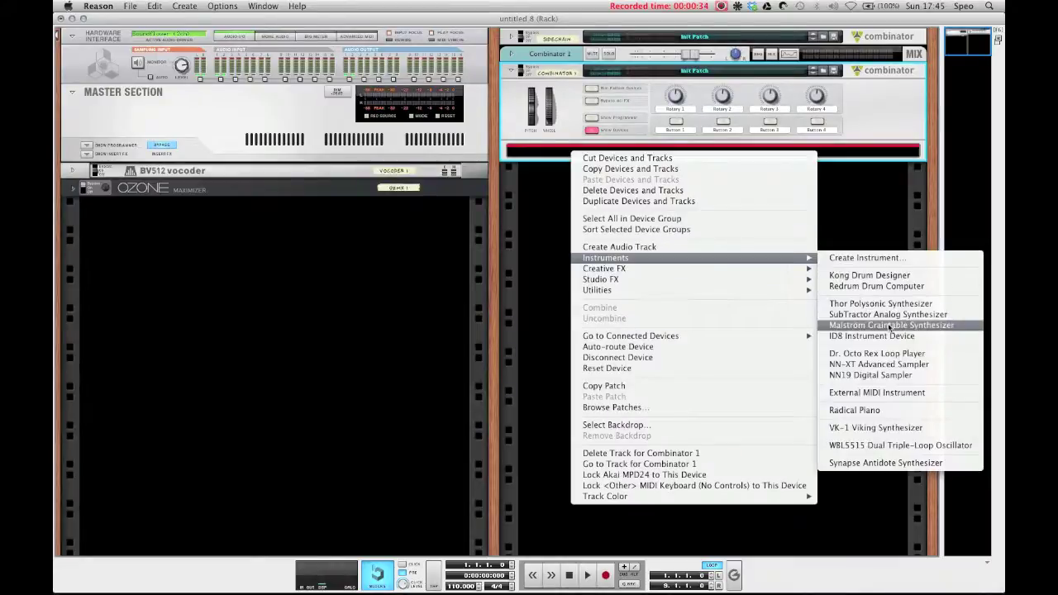
left_click(890, 328)
left_click(652, 196)
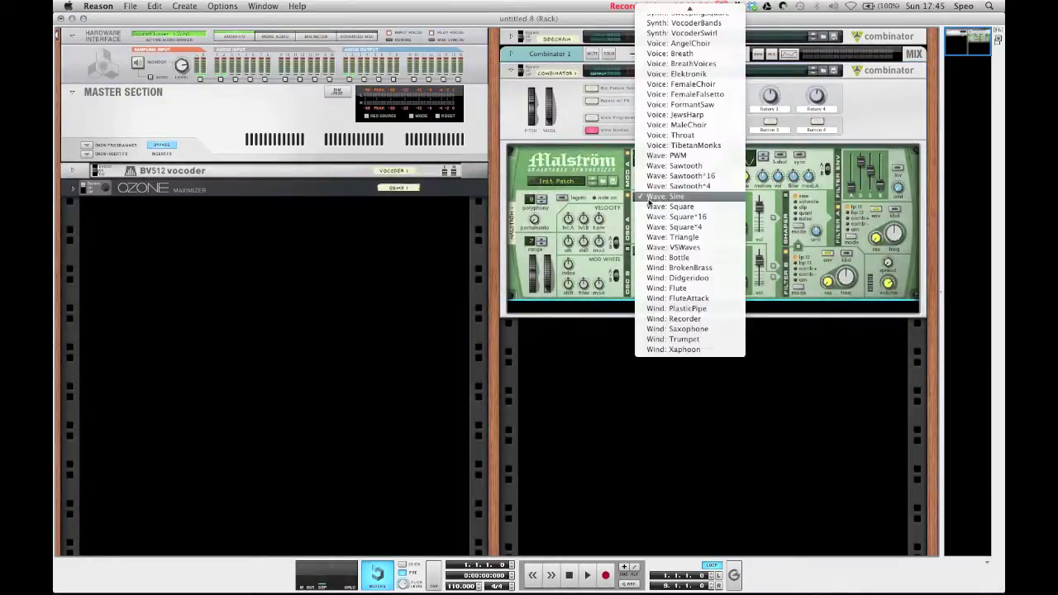
left_click(659, 176)
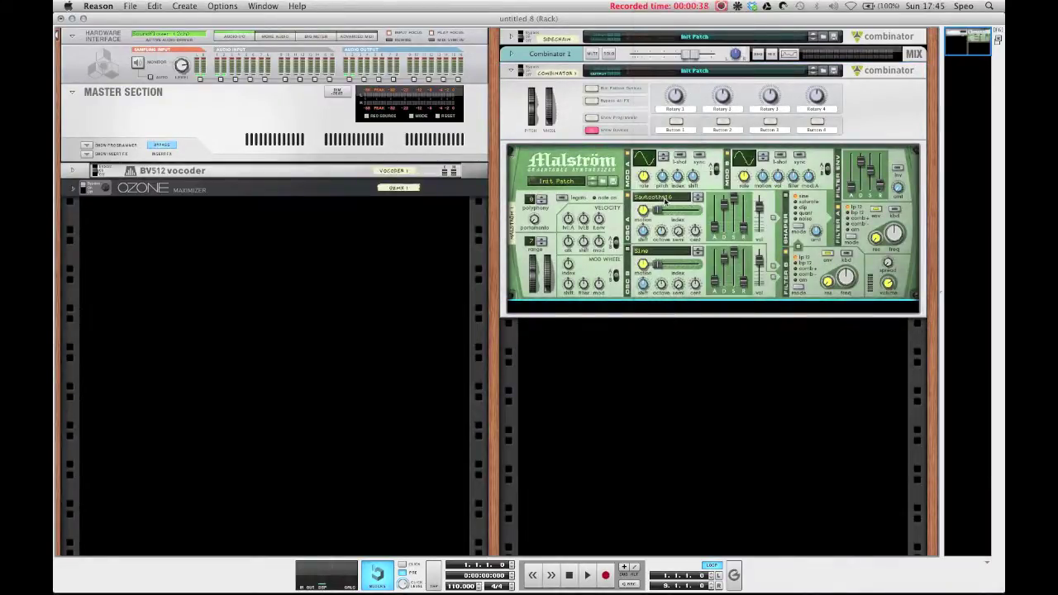
- Lower the octave of both Malström oscillators and set its polyphony to 1 with adjusted portamento
left_click_drag(661, 231, 663, 237)
left_click_drag(661, 285, 661, 291)
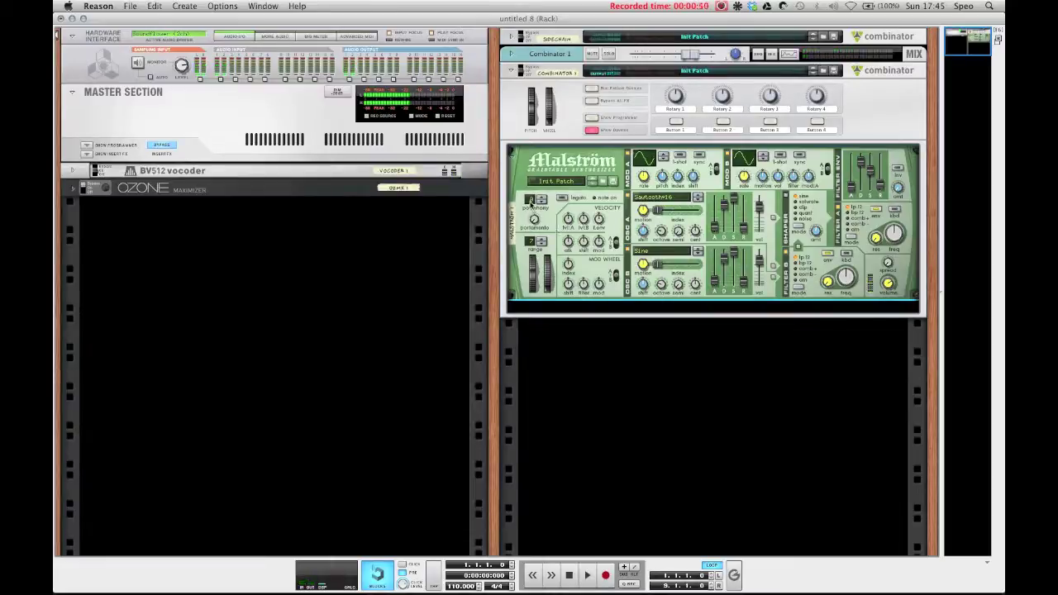
mouse_move(534, 220)
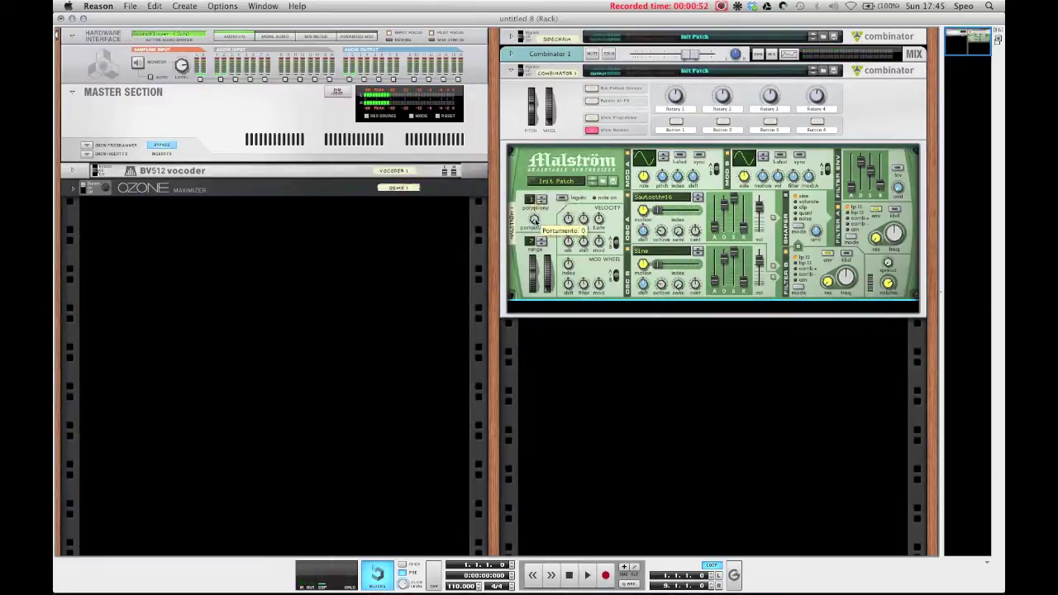
left_click_drag(535, 221, 540, 219)
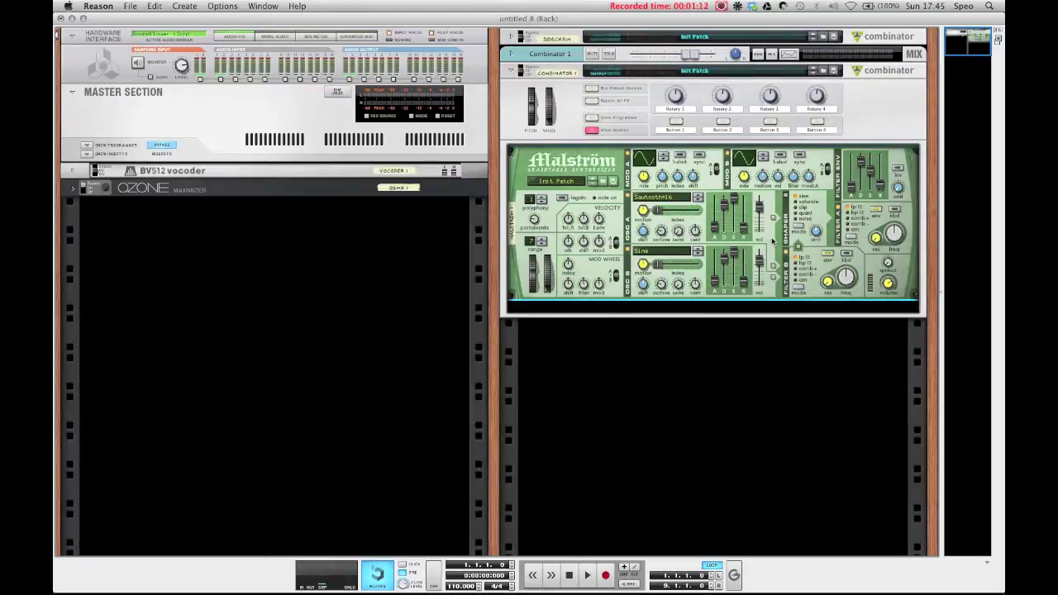
- Add a Thor Polysonic Synthesizer below the Malström inside the Combinator
right_click(772, 240)
mouse_move(638, 340)
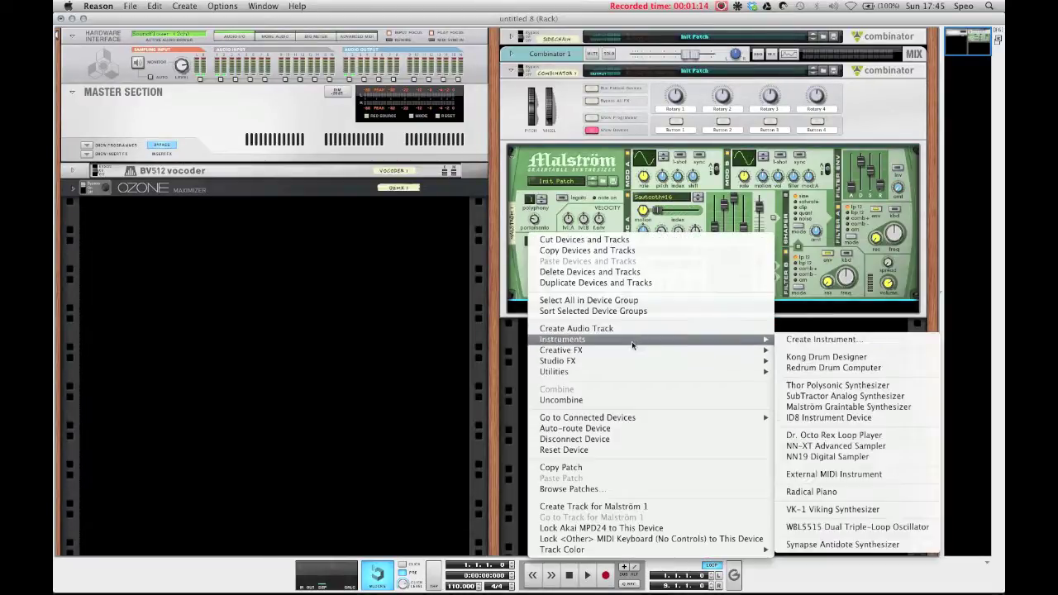
left_click(823, 386)
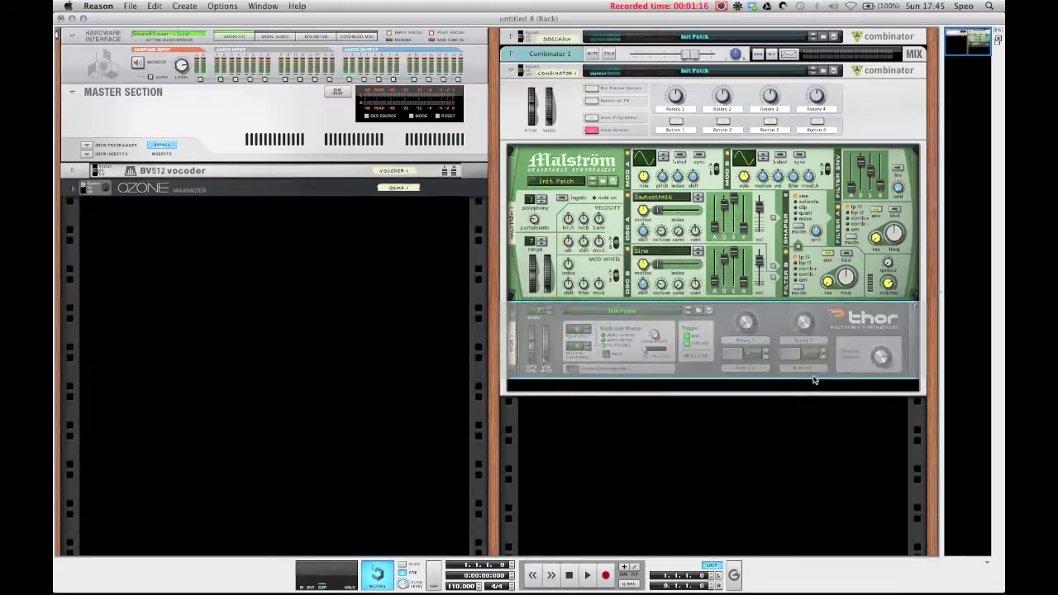
- Cable the Malström's left and right outputs to Thor's Audio In 1 and 2, and Thor's main outputs to the Combinator's From Devices inputs
key("Tab")
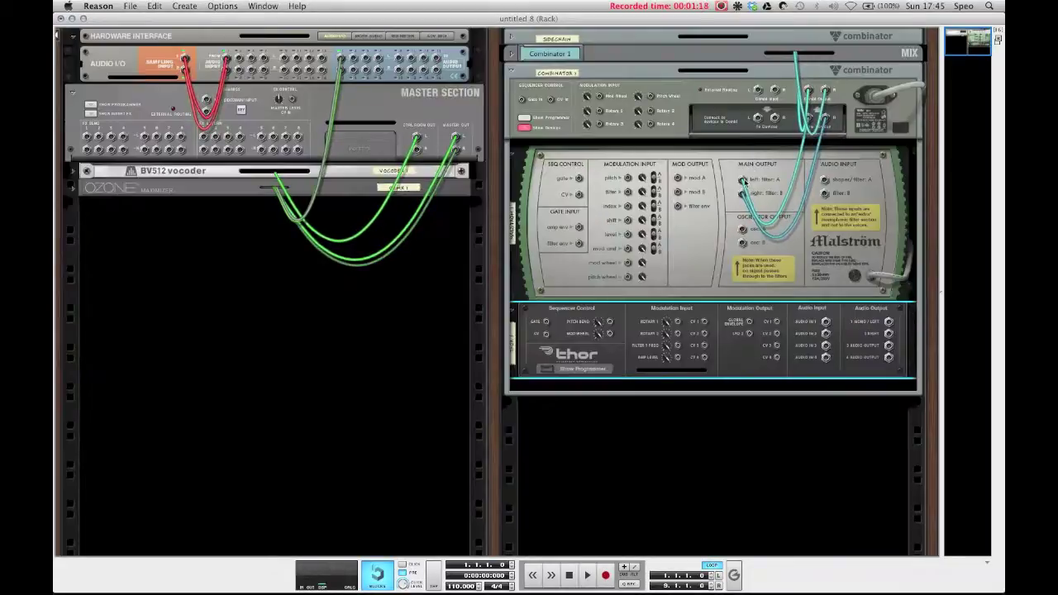
left_click_drag(742, 179, 825, 321)
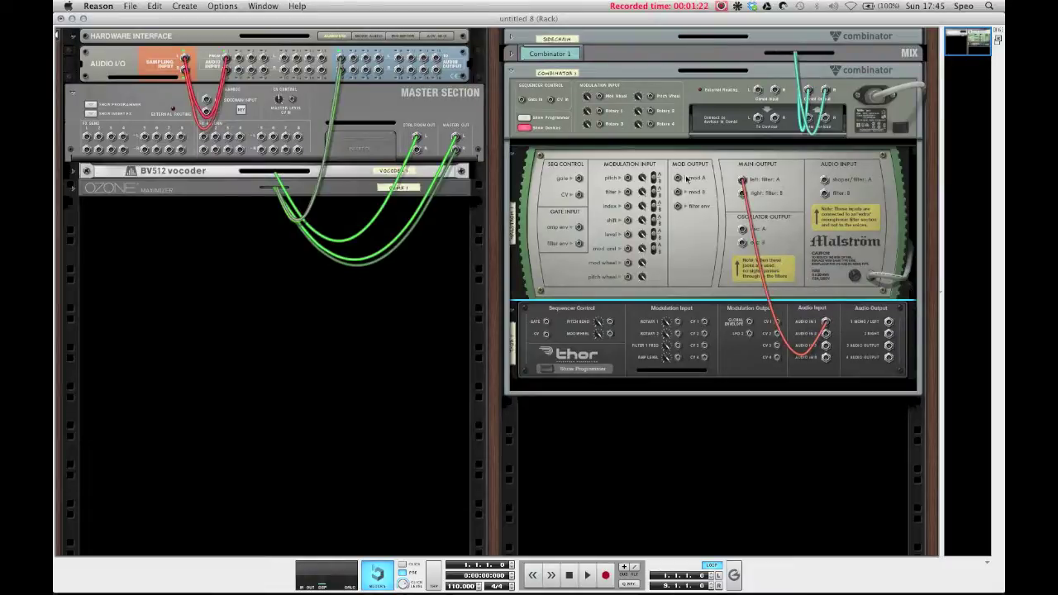
left_click_drag(742, 193, 824, 333)
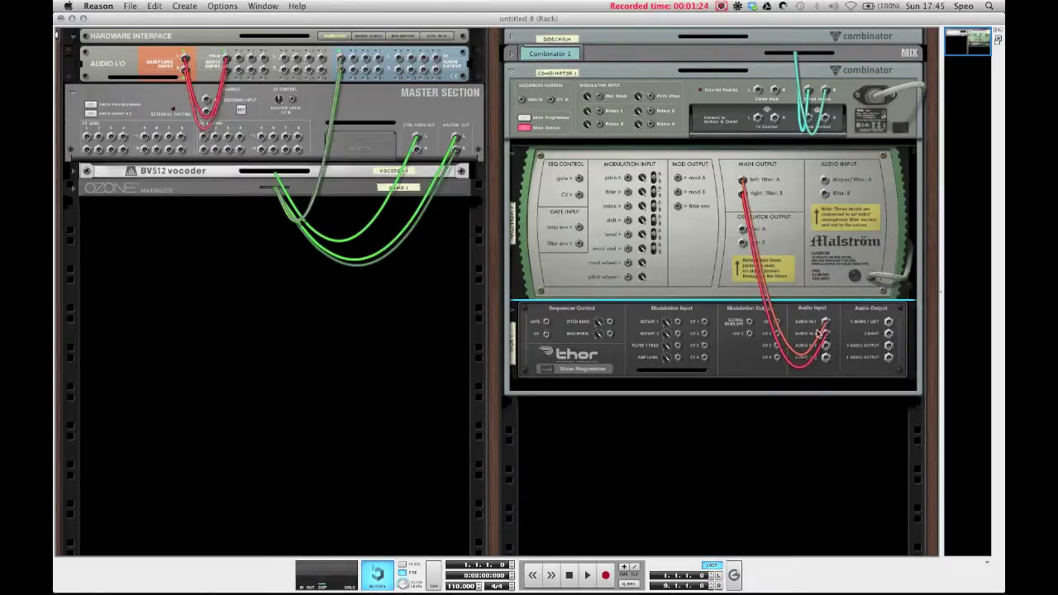
left_click(875, 314)
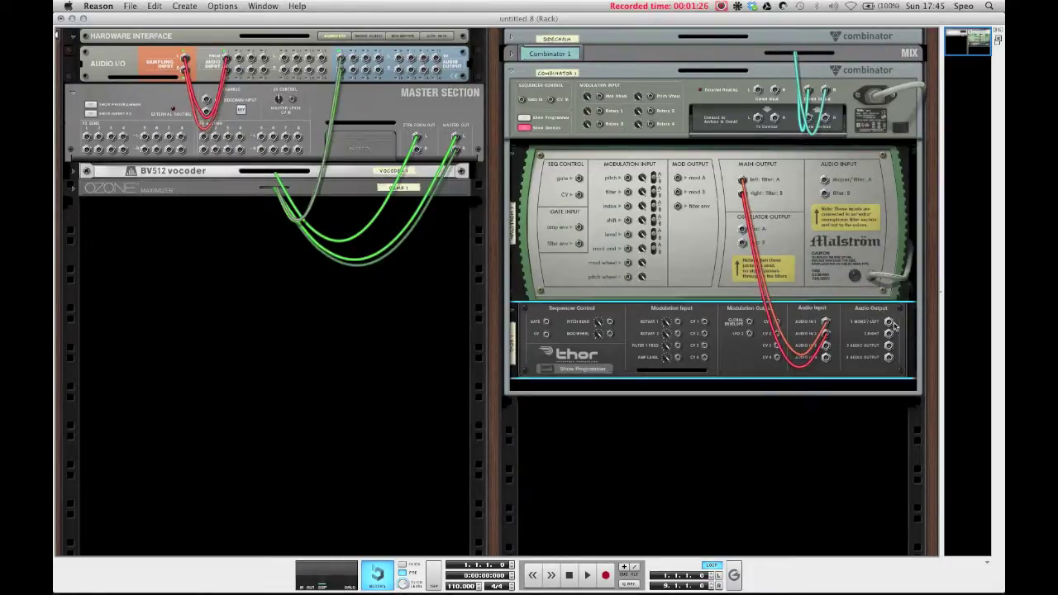
left_click_drag(889, 322, 812, 118)
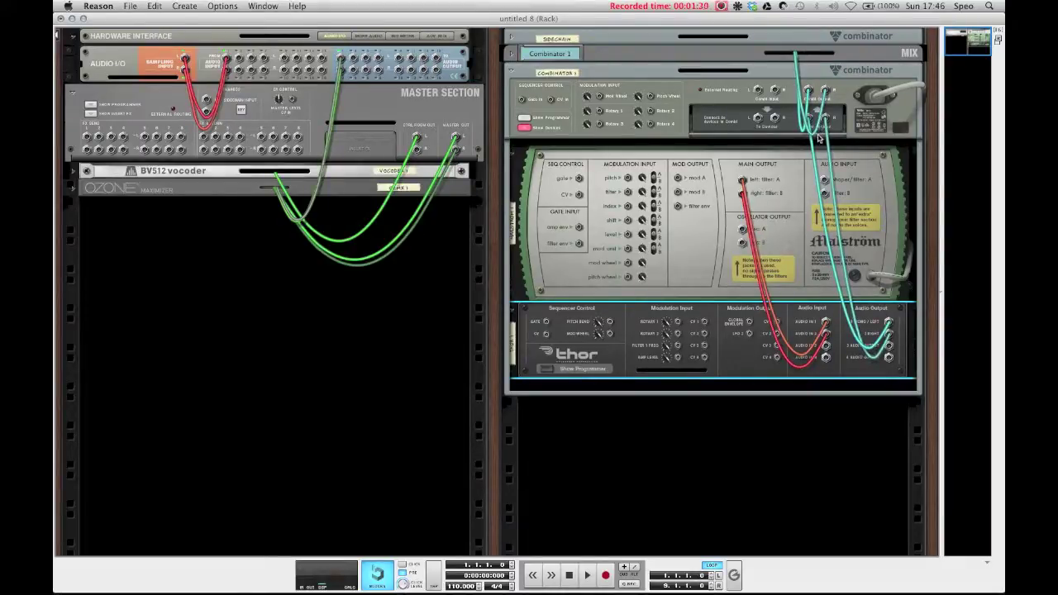
key("Tab")
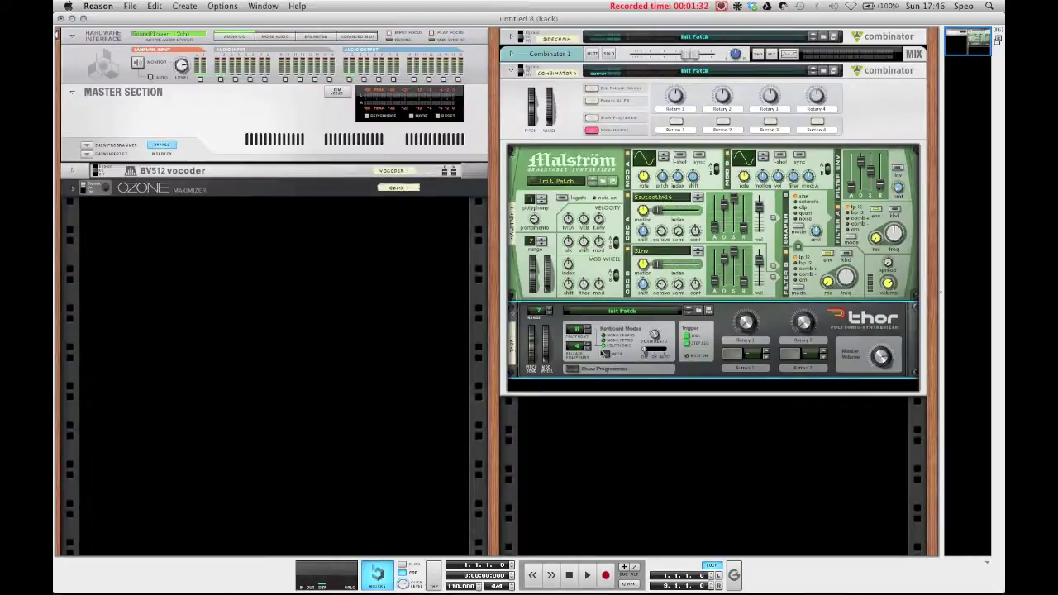
- Show Thor's programmer and clear the default Analog Osc from Osc 1 and the Low Pass Ladder Filter from Filter 1
left_click(585, 368)
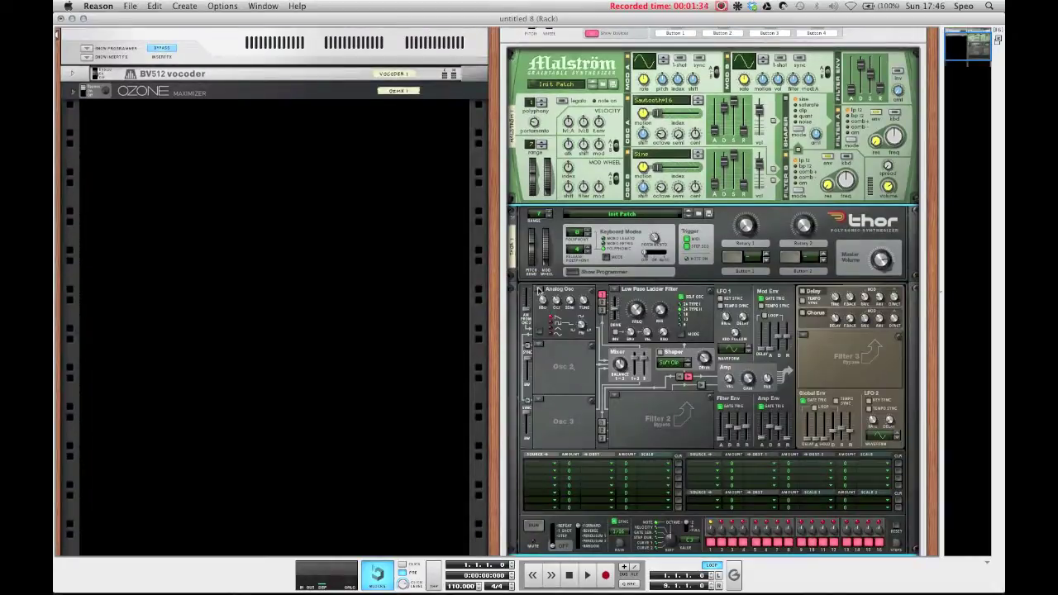
left_click(536, 289)
left_click(550, 349)
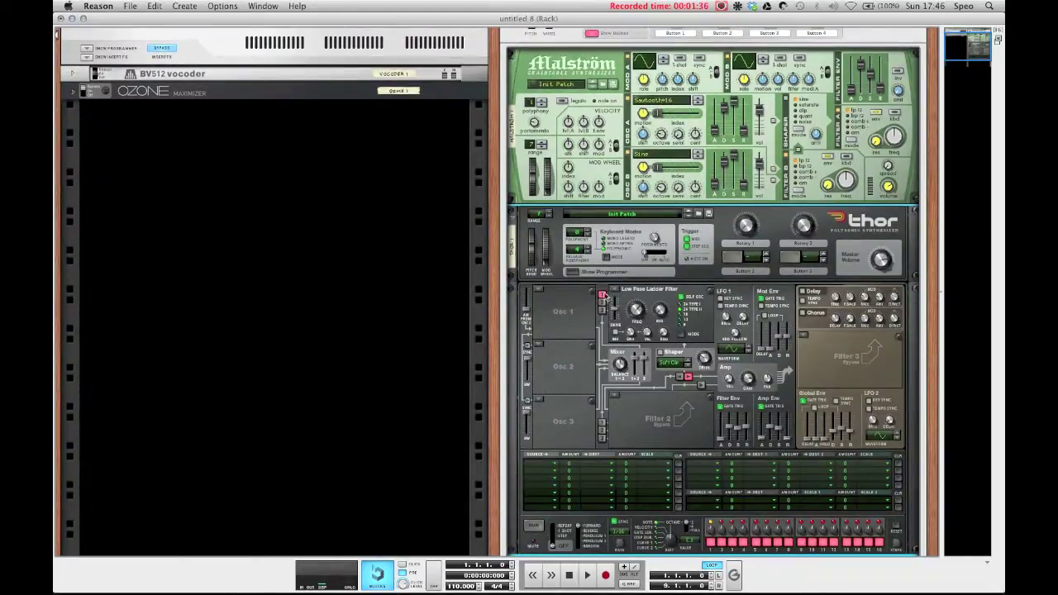
left_click(620, 291)
left_click(632, 330)
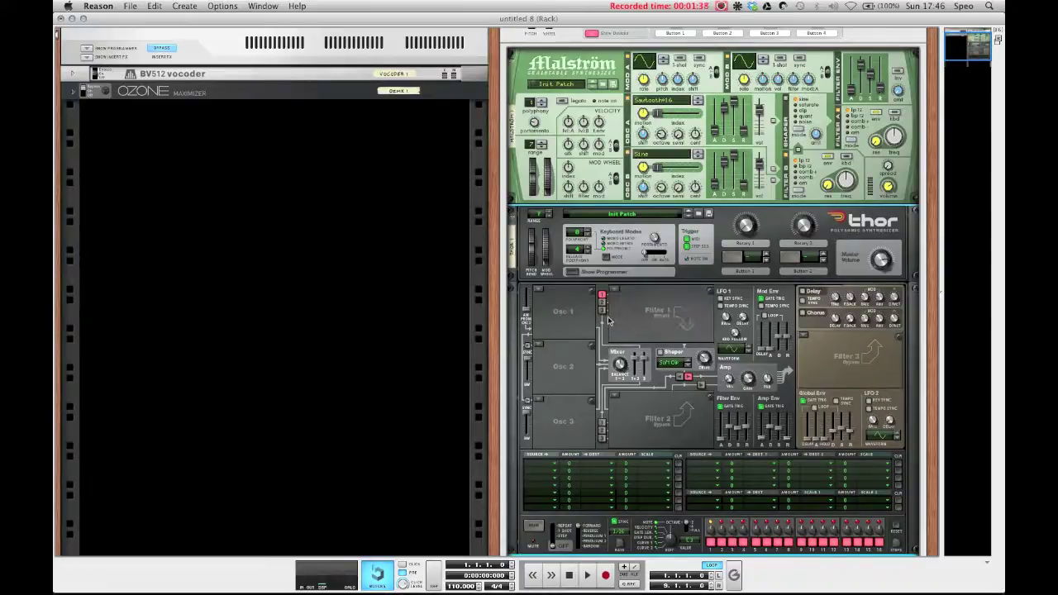
- Load a State Variable filter into Thor's Filter 3, in notch mode with its frequency at 75.2 Hz
scroll(566, 338, "down", 3)
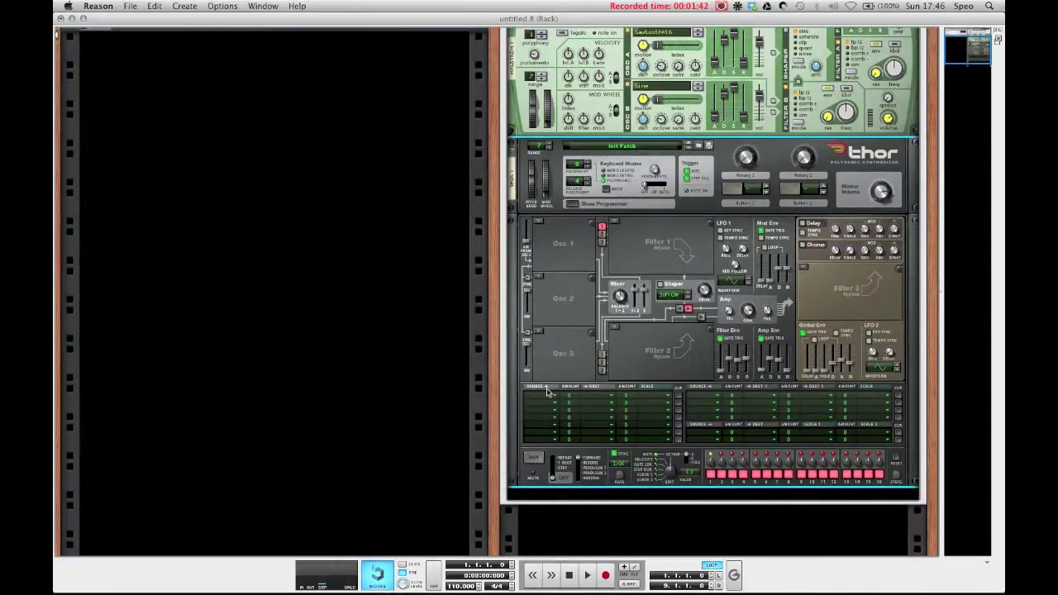
scroll(545, 391, "down", 1)
left_click(813, 265)
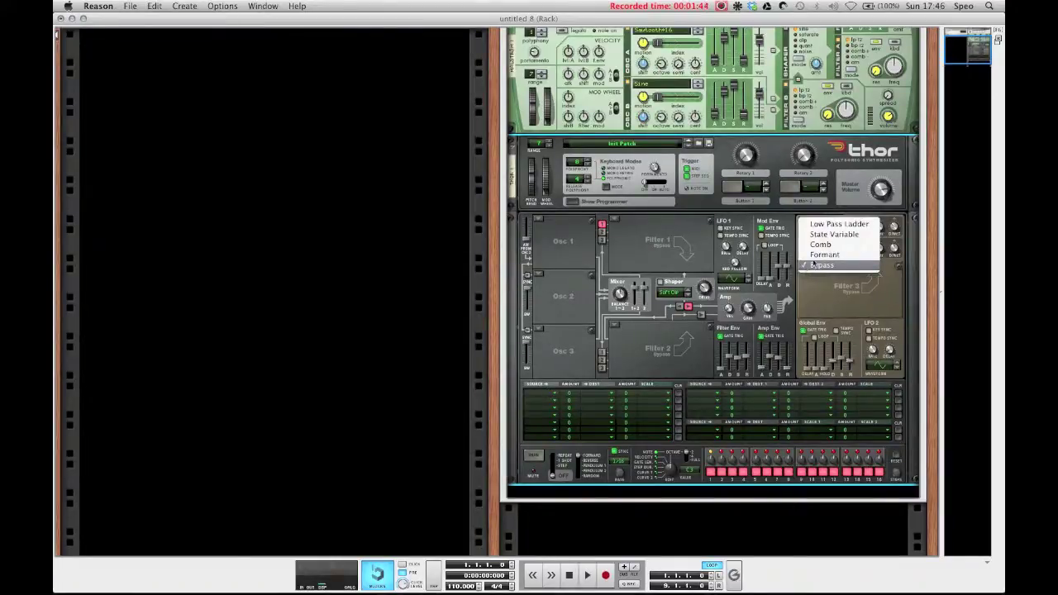
left_click(815, 235)
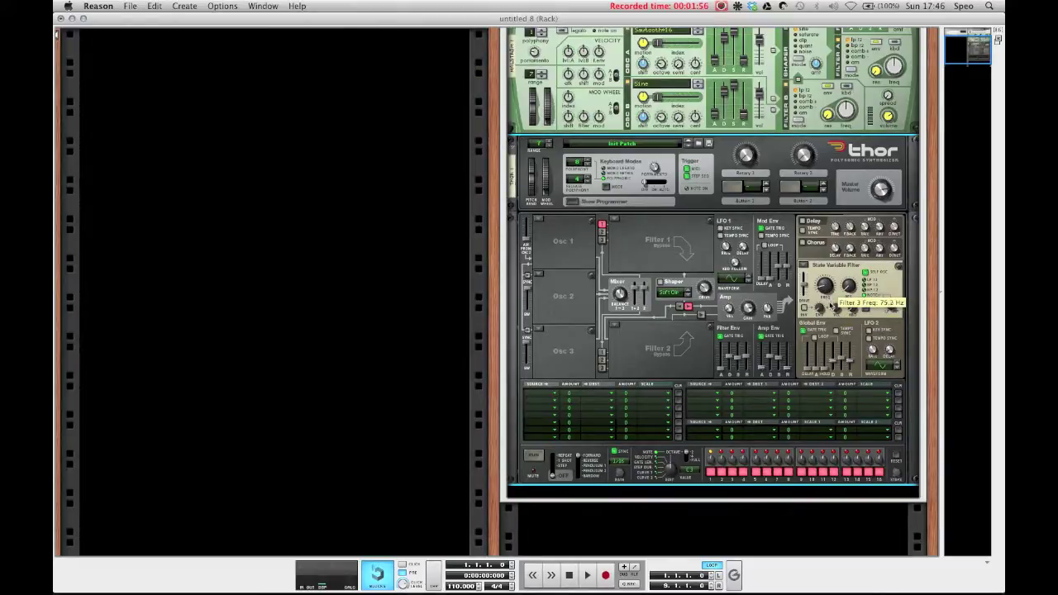
- Route Audio Input 1 to Filter 3 Left In with an amount of 100 in the first row of Thor's modulation matrix
left_click(555, 396)
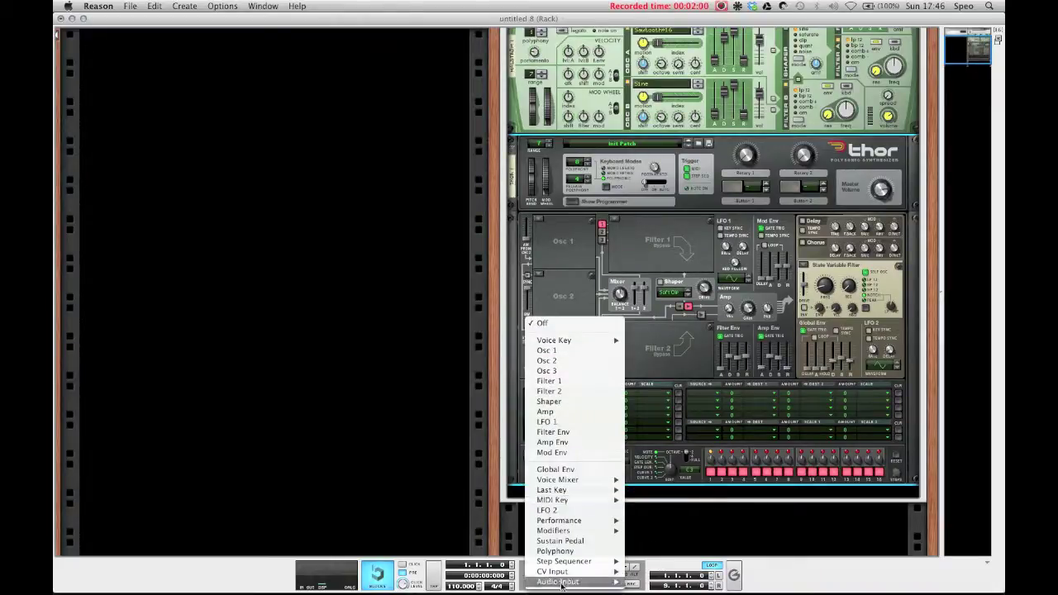
mouse_move(621, 581)
left_click(636, 552)
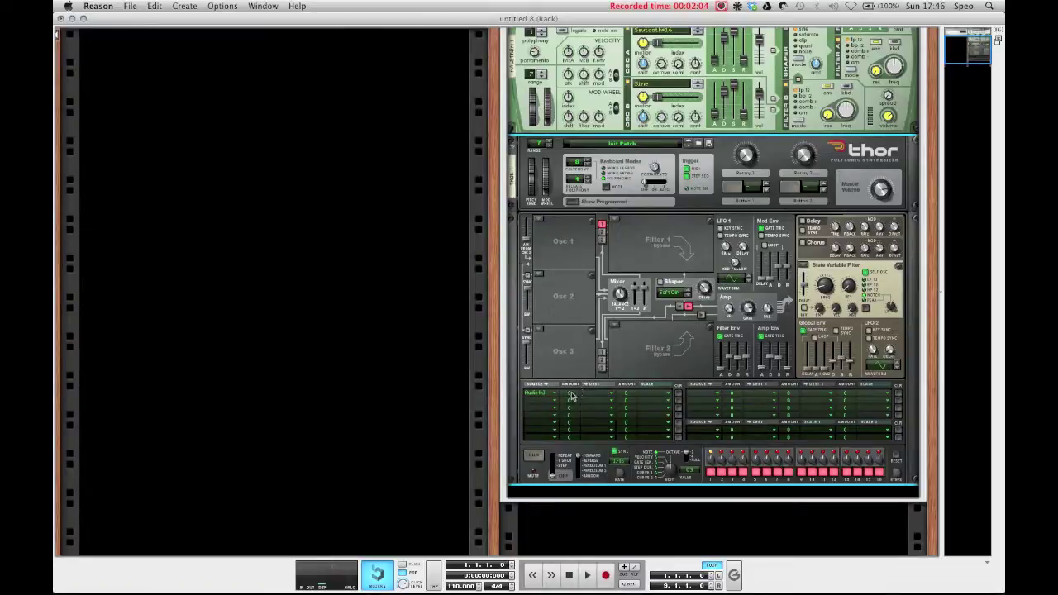
left_click(588, 394)
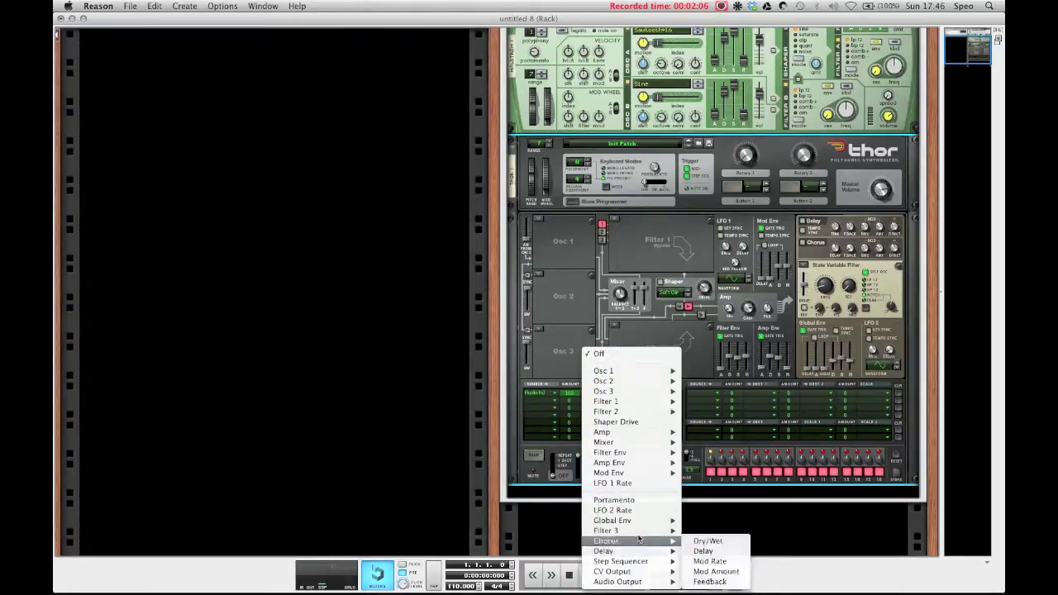
mouse_move(652, 529)
left_click(696, 512)
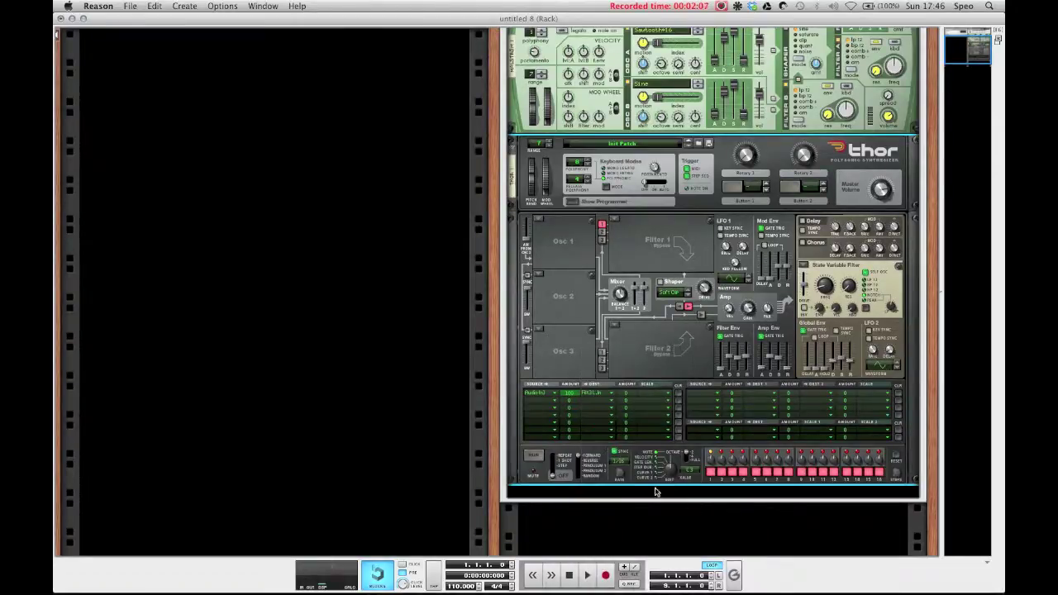
- Route Audio Input 2 to Filter 3 Right In with an amount of 100 in the second row of Thor's modulation matrix
left_click(555, 403)
mouse_move(578, 580)
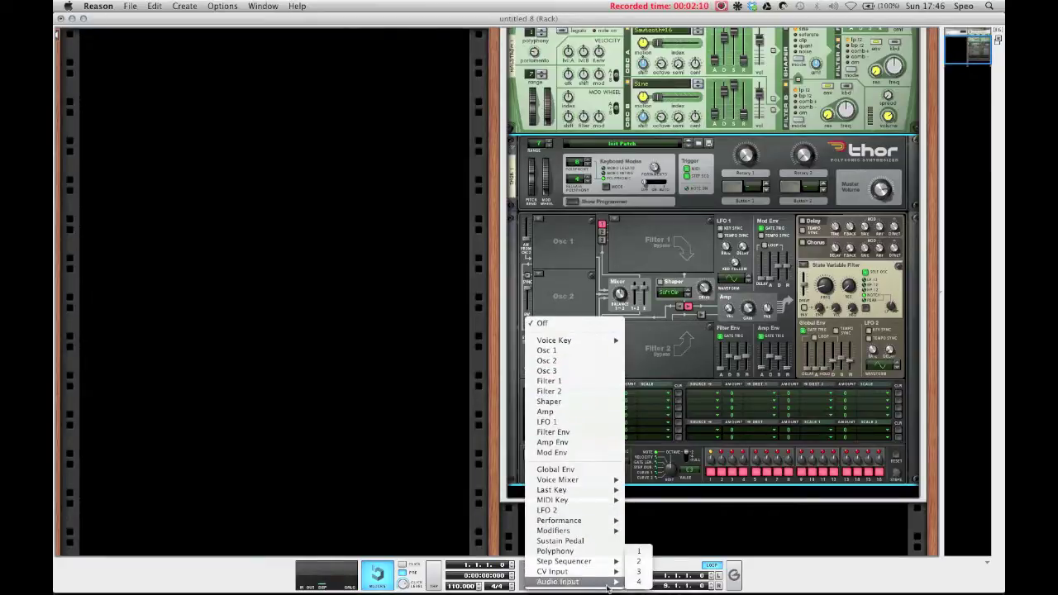
left_click(636, 561)
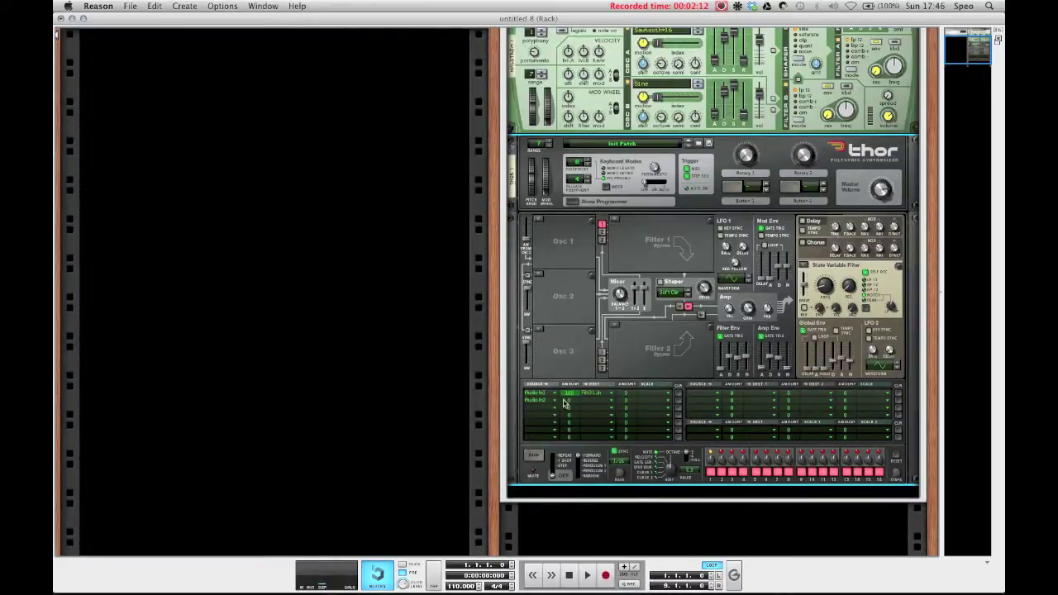
left_click_drag(567, 404, 586, 333)
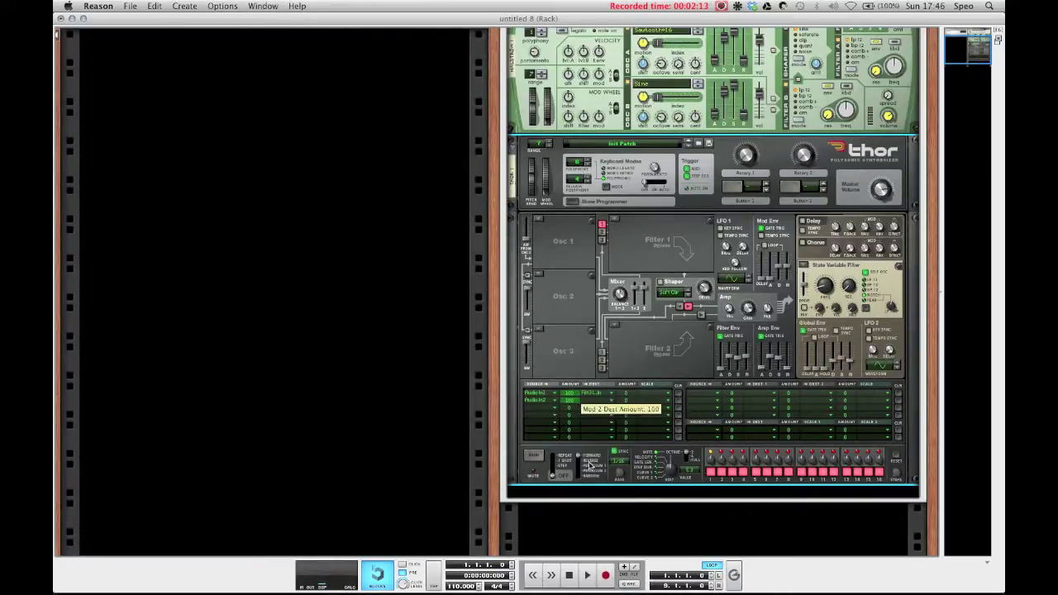
left_click(587, 401)
mouse_move(630, 583)
mouse_move(632, 530)
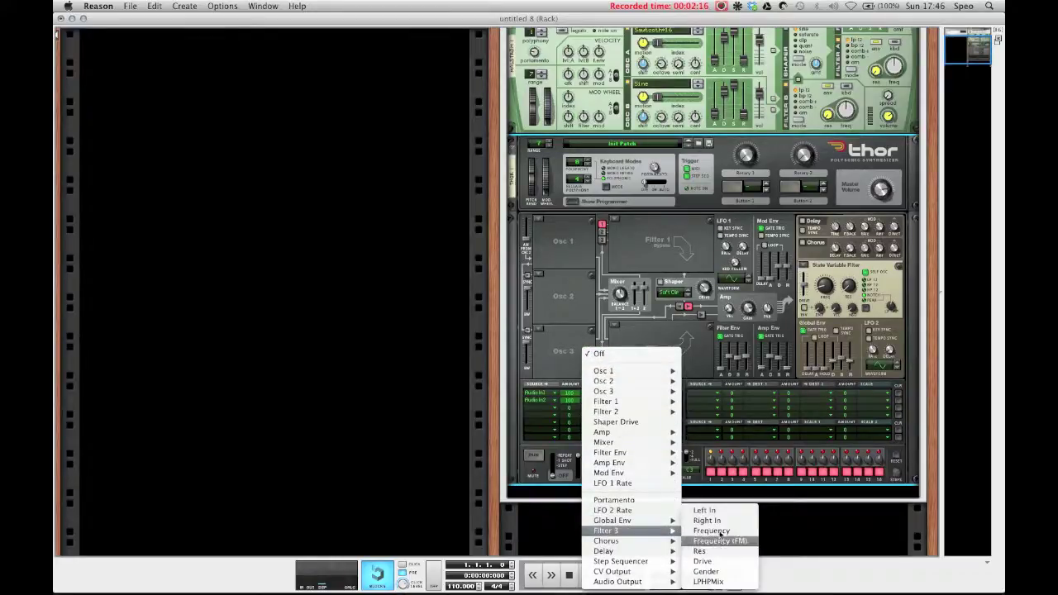
left_click(717, 522)
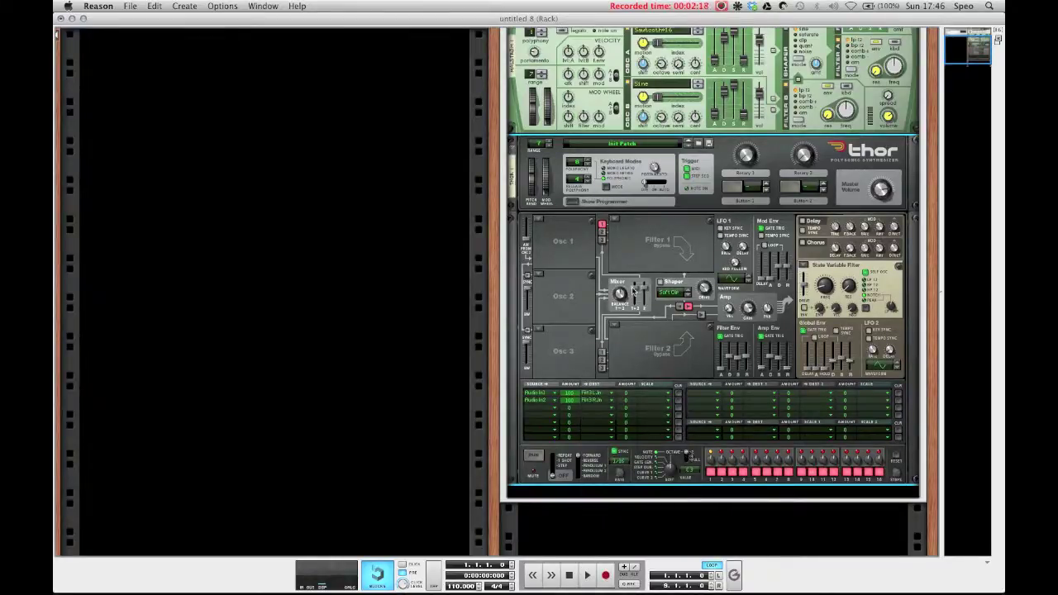
- Fine-tune the frequency of Thor's State Variable Filter and set the Filter Env decay to about 464 ms
scroll(729, 316, "up", 3)
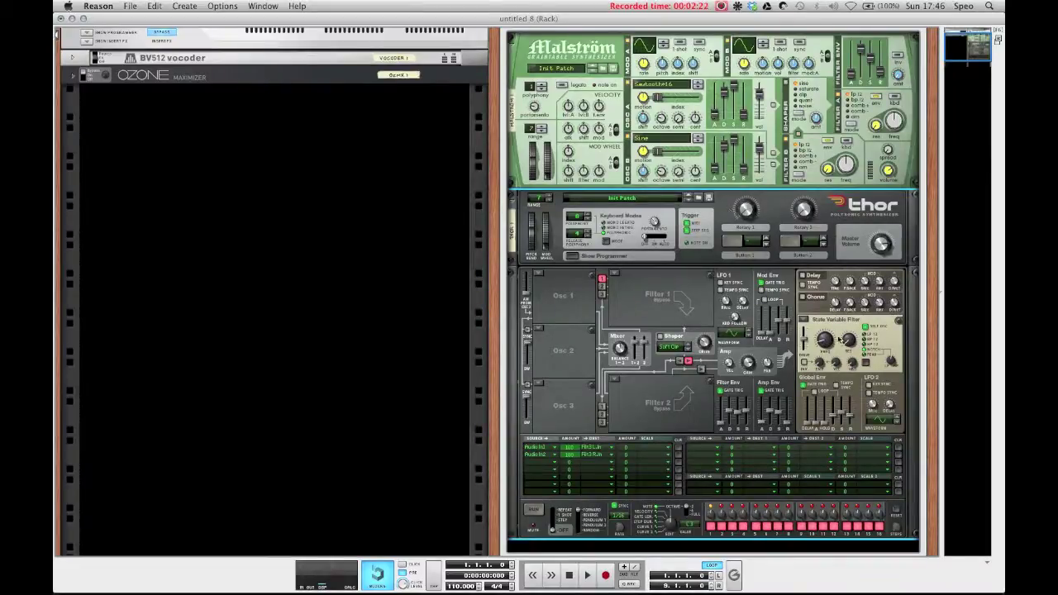
mouse_move(826, 341)
left_mouse_down()
mouse_move(826, 318)
mouse_move(829, 348)
left_mouse_up()
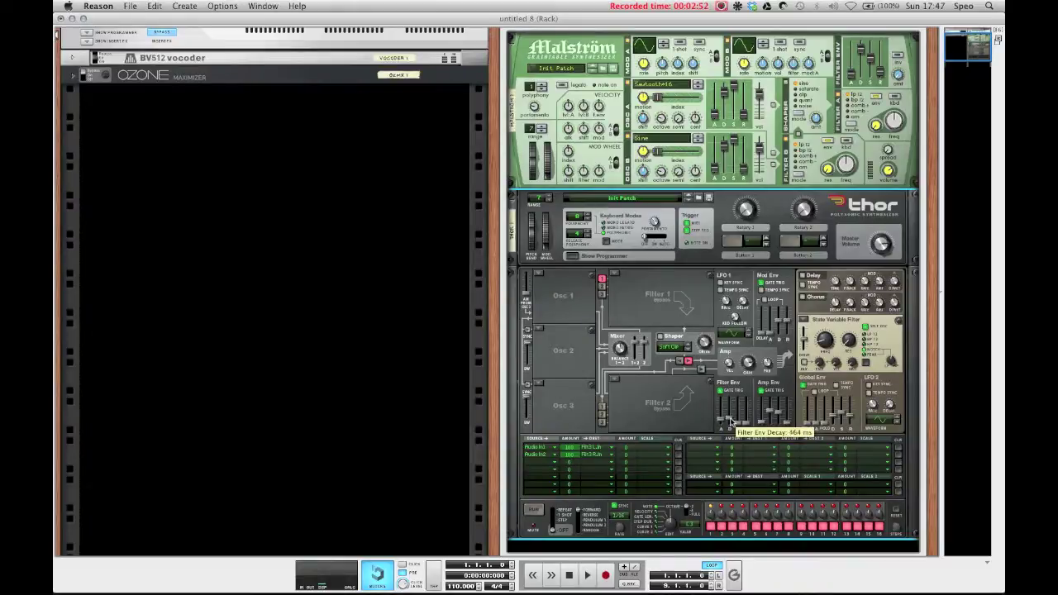
left_click_drag(730, 420, 730, 421)
- Route Filter Env to Filter 3 Frequency with an amount of 100 in the right-hand section of Thor's modulation matrix
left_click(718, 447)
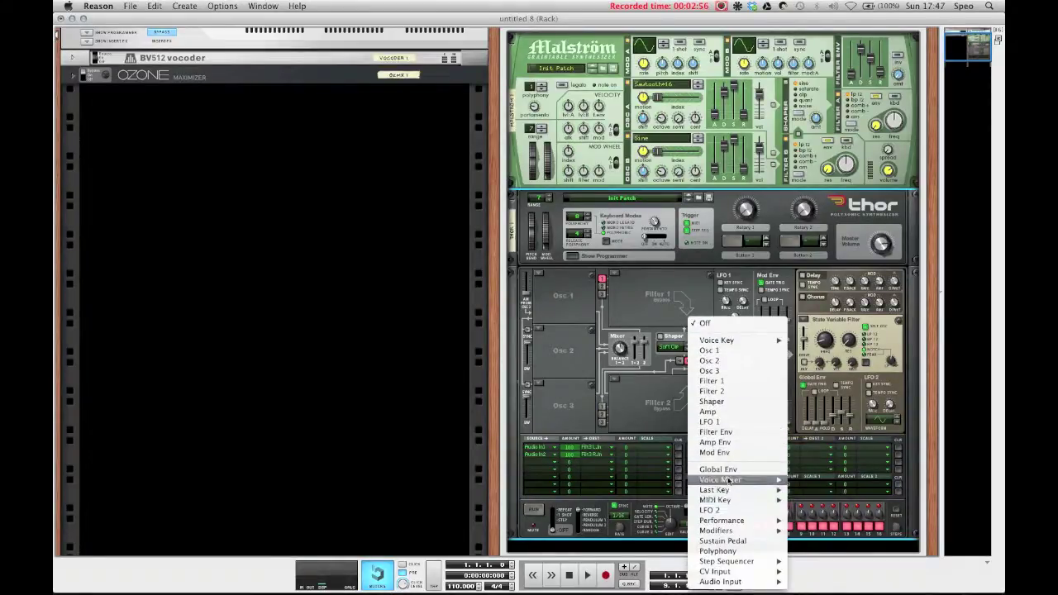
left_click(721, 432)
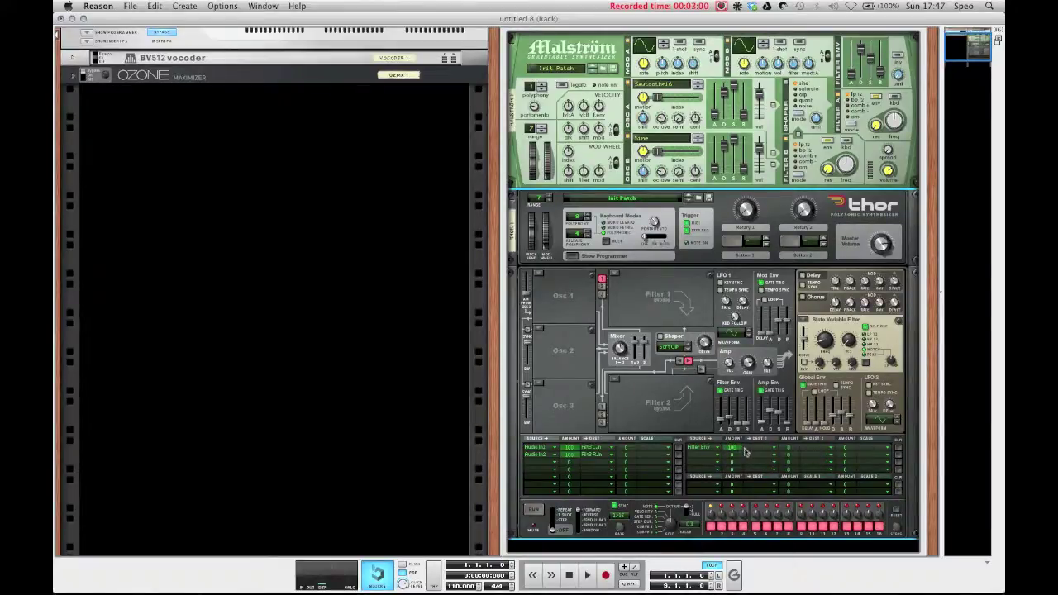
left_click(745, 449)
mouse_move(777, 531)
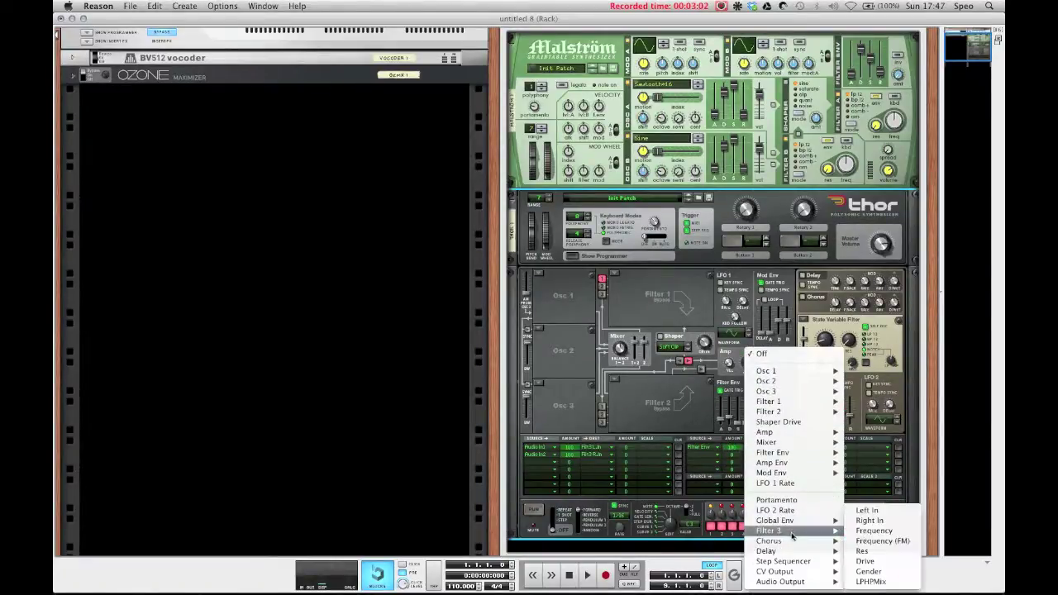
left_click(890, 533)
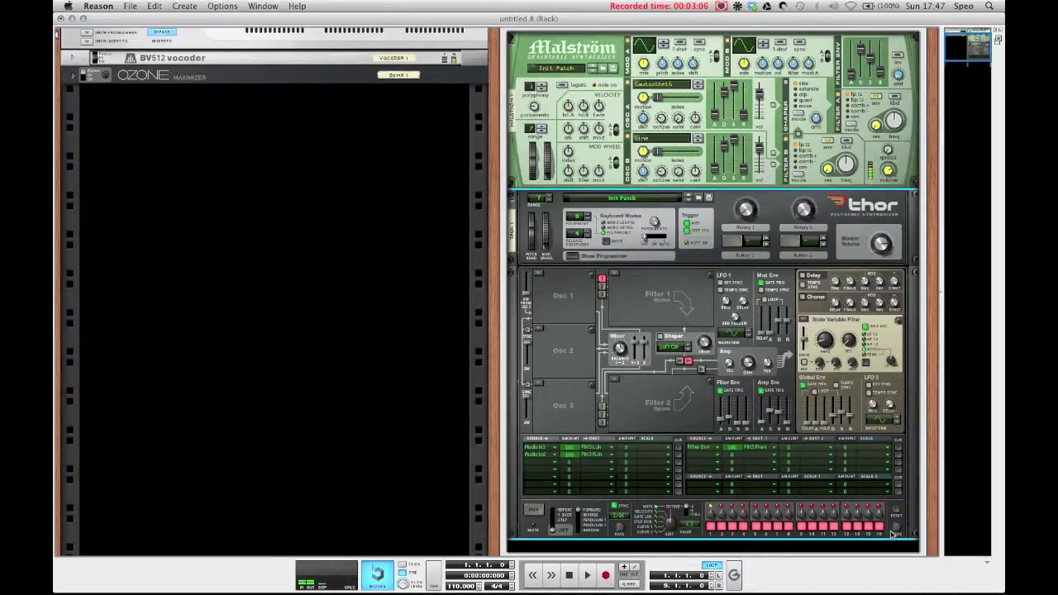
- Turn on Thor's Chorus with its dry/wet at about 32, and adjust the Filter Env, setting its decay to 552 ms
scroll(785, 423, "up", 2)
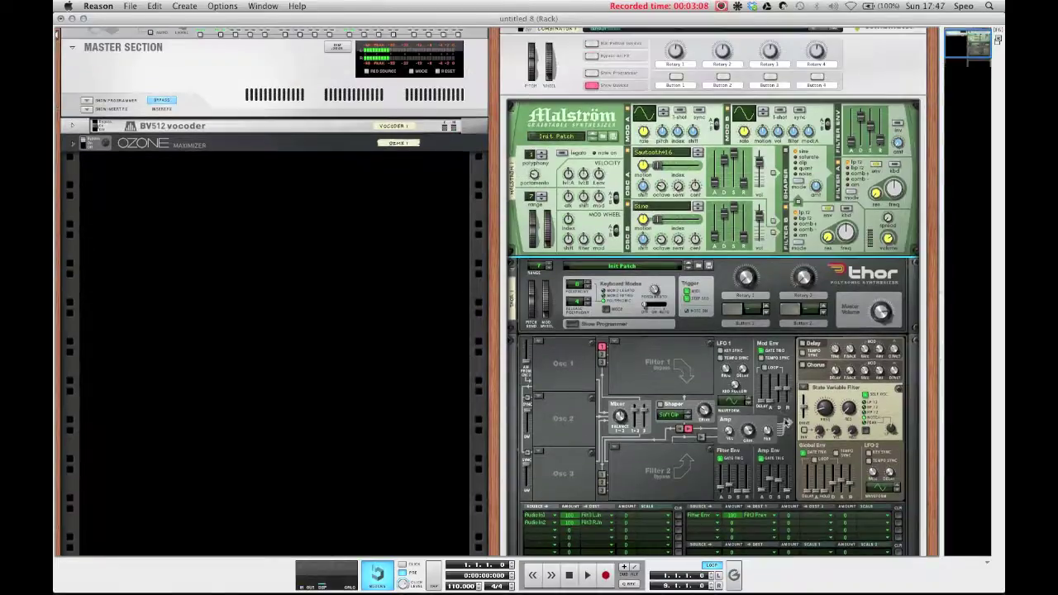
scroll(781, 415, "down", 5)
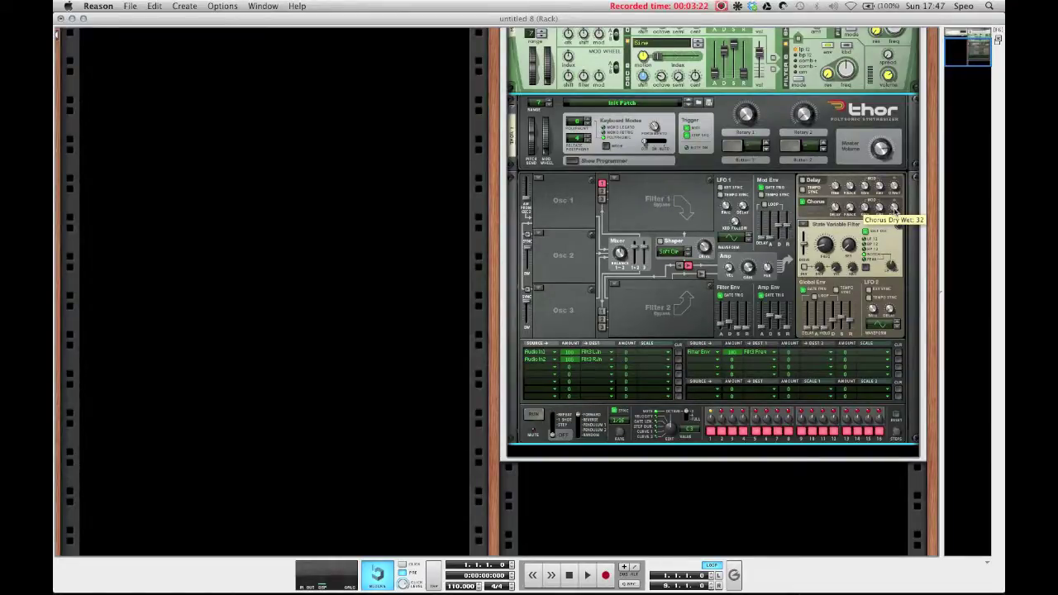
left_click_drag(893, 212, 893, 213)
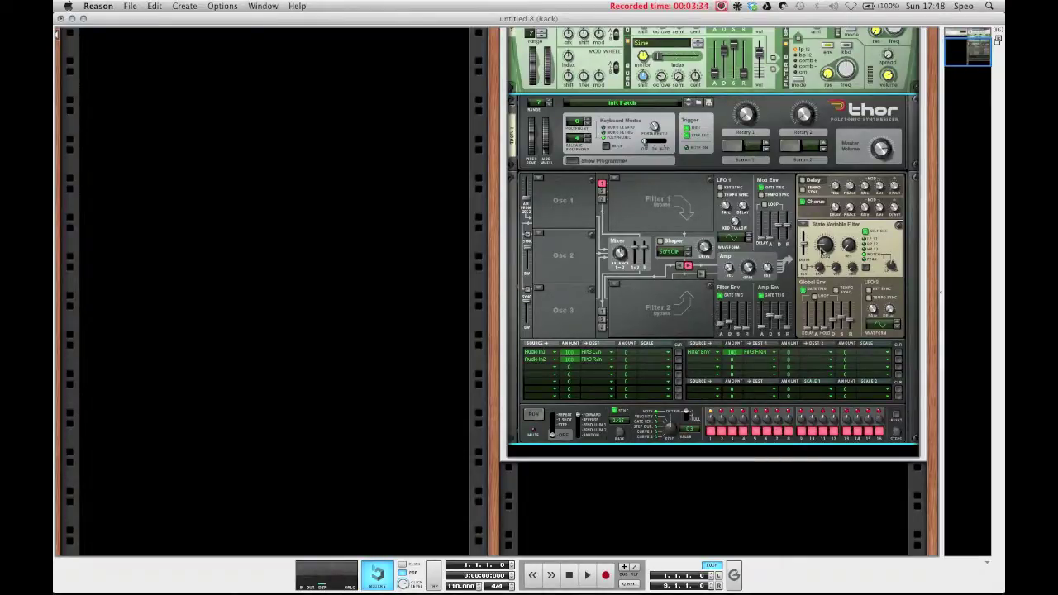
mouse_move(729, 327)
left_mouse_down()
mouse_move(731, 315)
mouse_move(728, 324)
left_mouse_up()
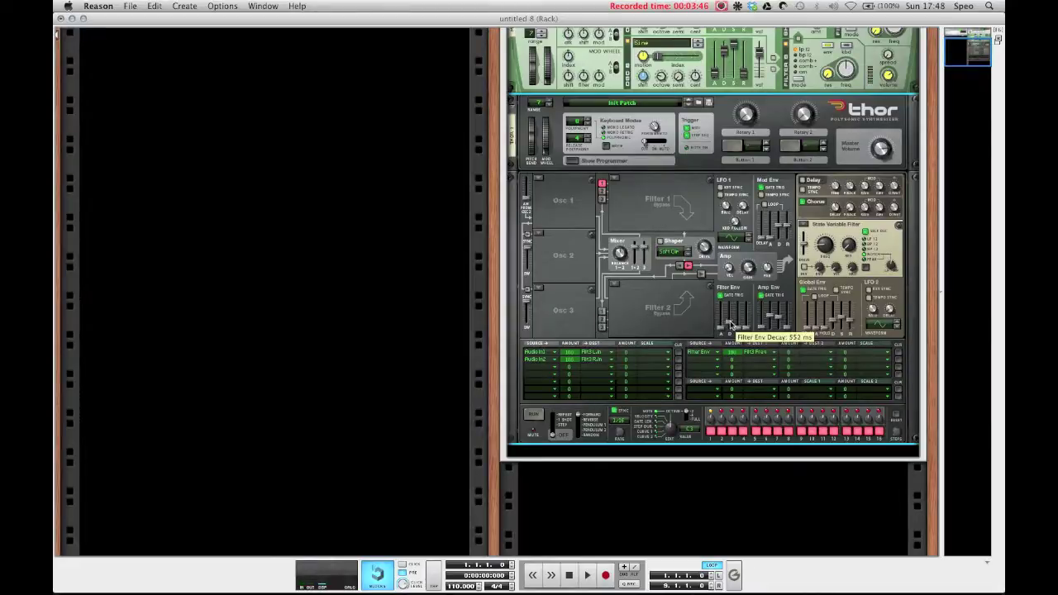
left_click_drag(720, 327, 723, 326)
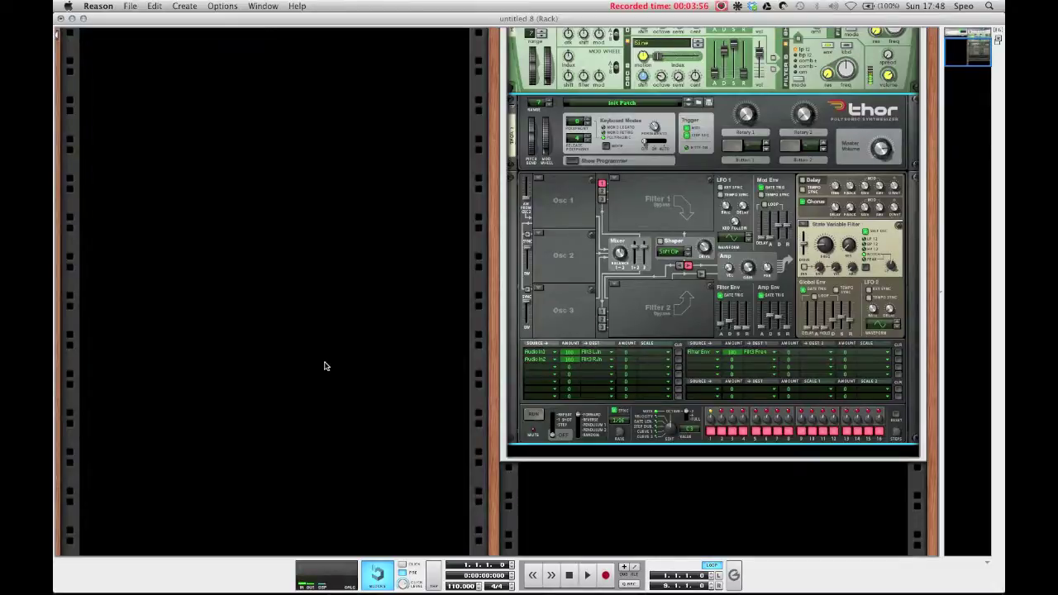
- Add a Scream 4 Distortion after Thor, with Parameter 1 at 127 and Damage Control at 42
right_click(659, 304)
mouse_move(678, 343)
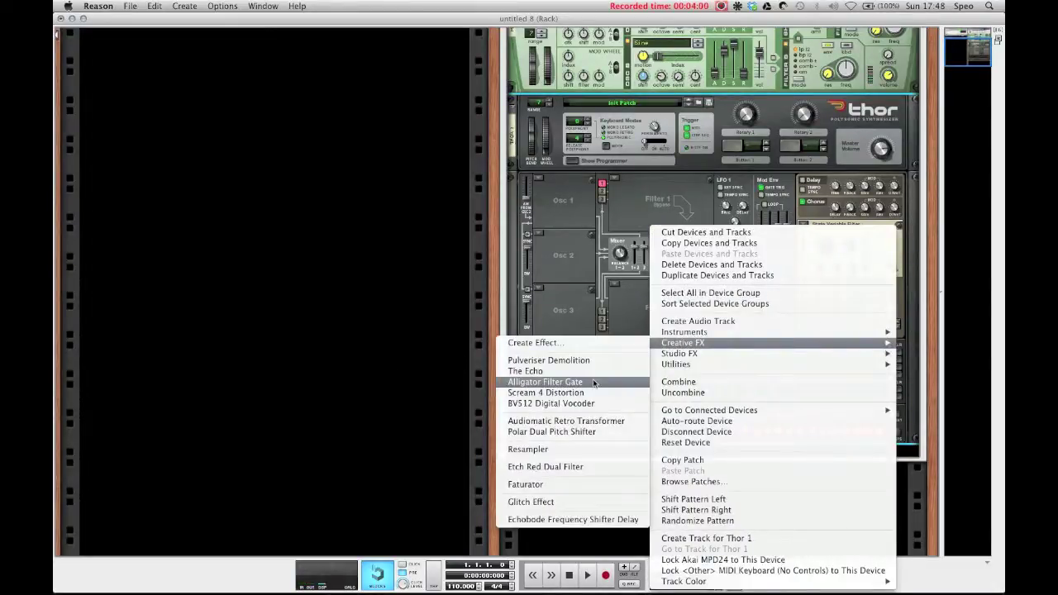
left_click(594, 392)
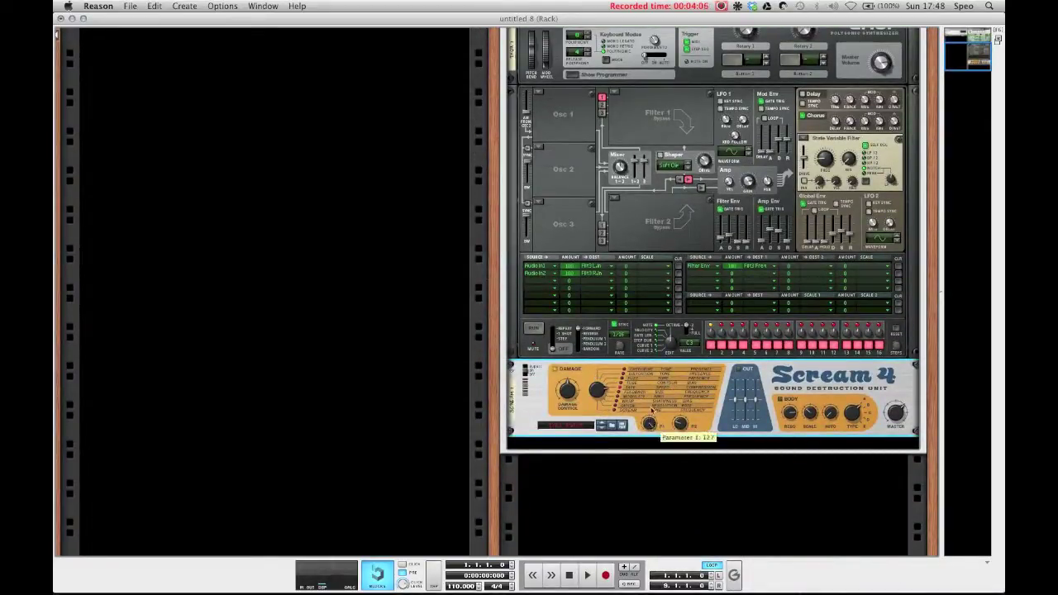
mouse_move(682, 426)
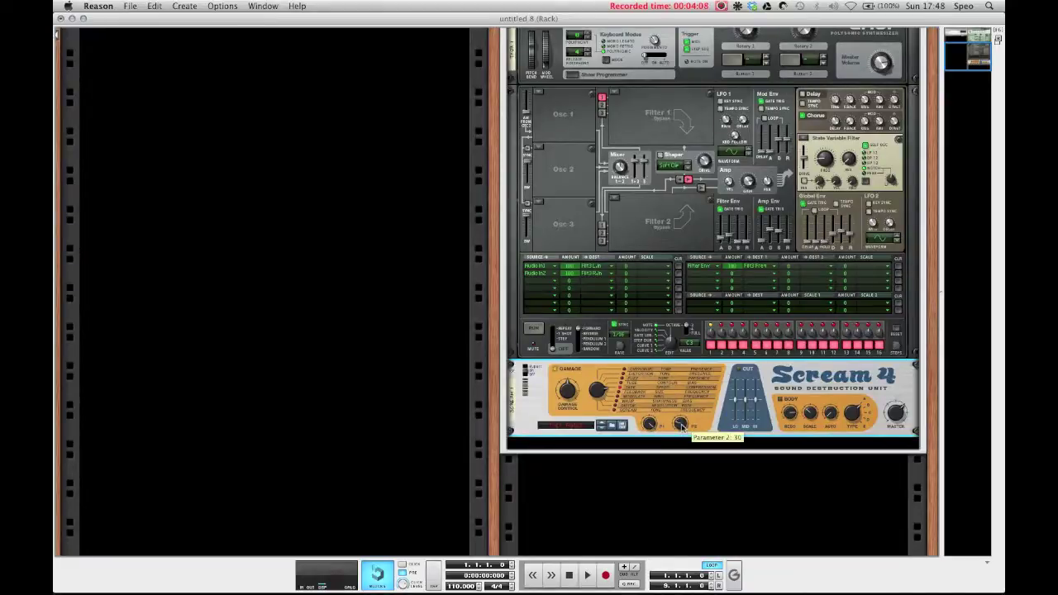
mouse_move(569, 400)
left_click_drag(569, 401, 569, 406)
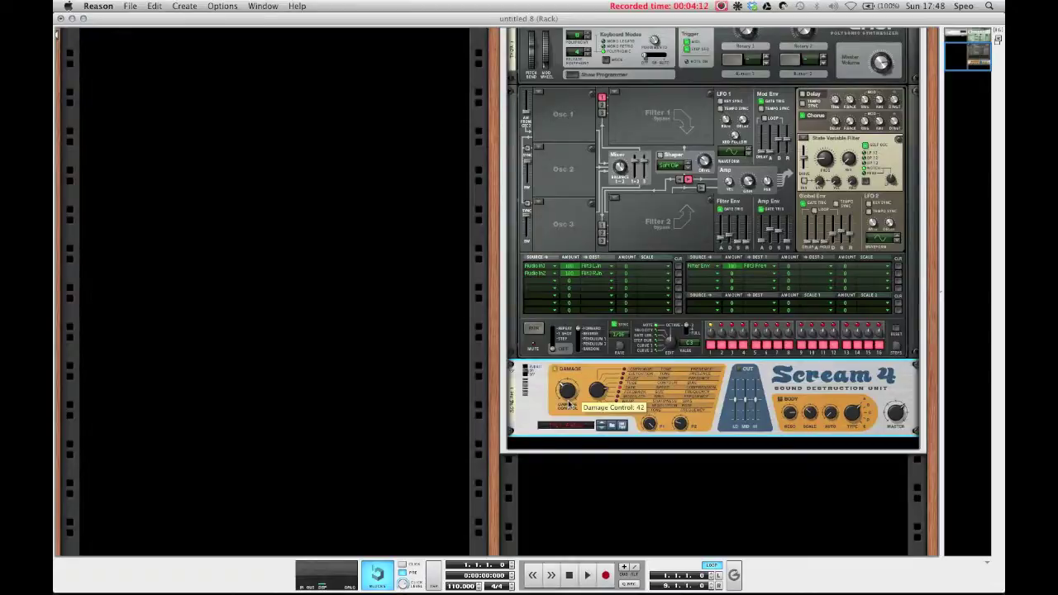
mouse_move(897, 413)
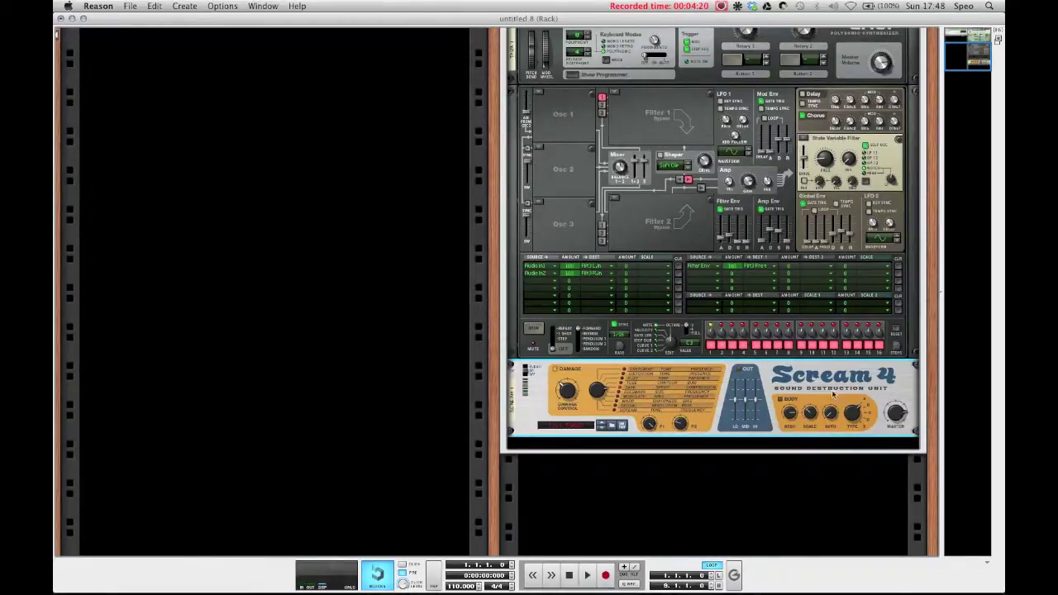
- Add an MClass Equalizer after Scream 4, boost Param 1 at 39.1 Hz, and enable the Lo Cut
right_click(808, 380)
mouse_move(789, 392)
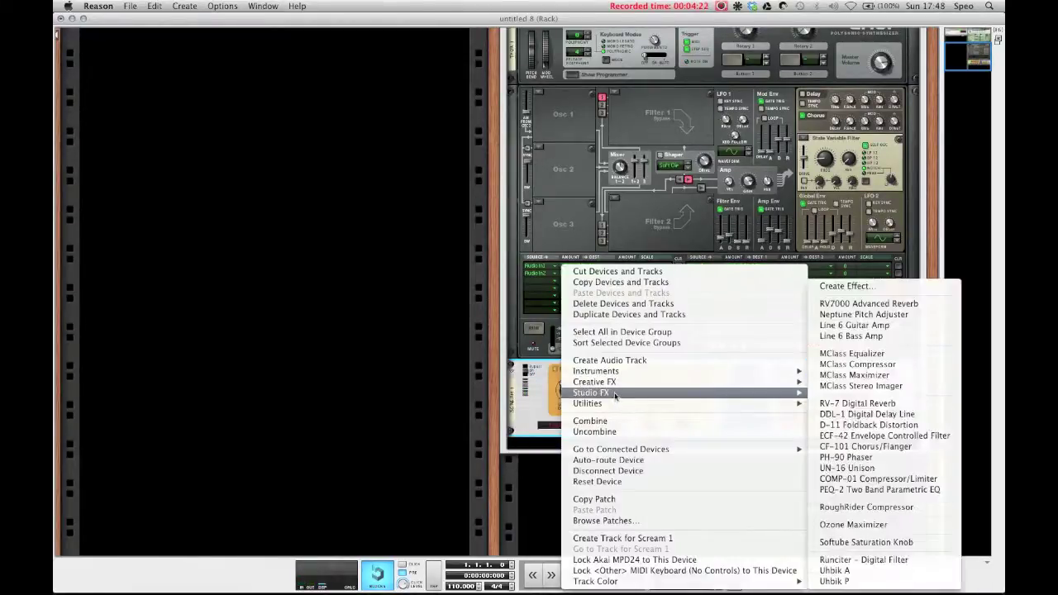
left_click(883, 355)
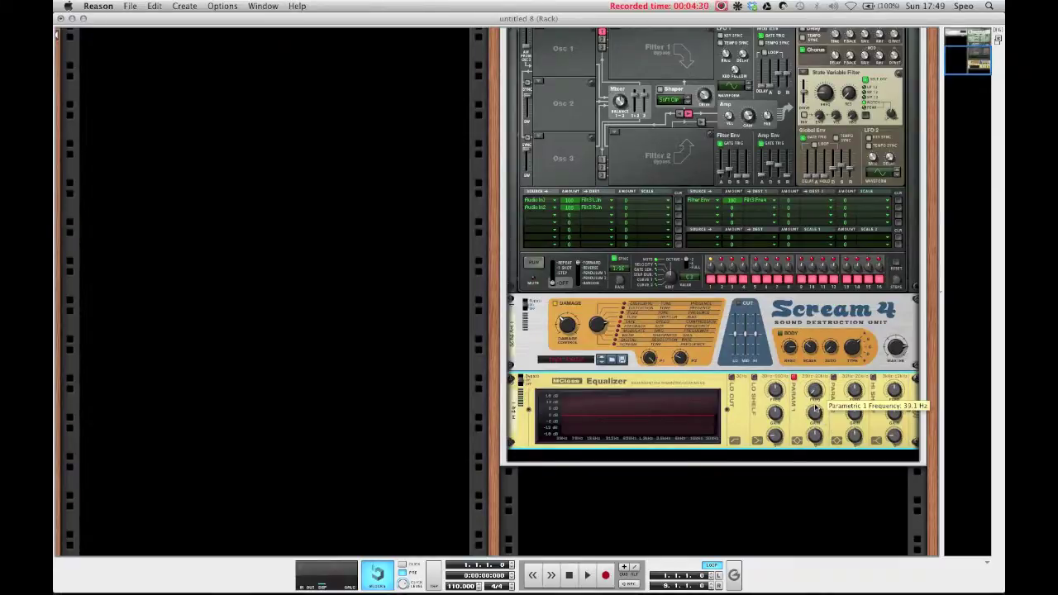
left_click_drag(818, 423, 815, 409)
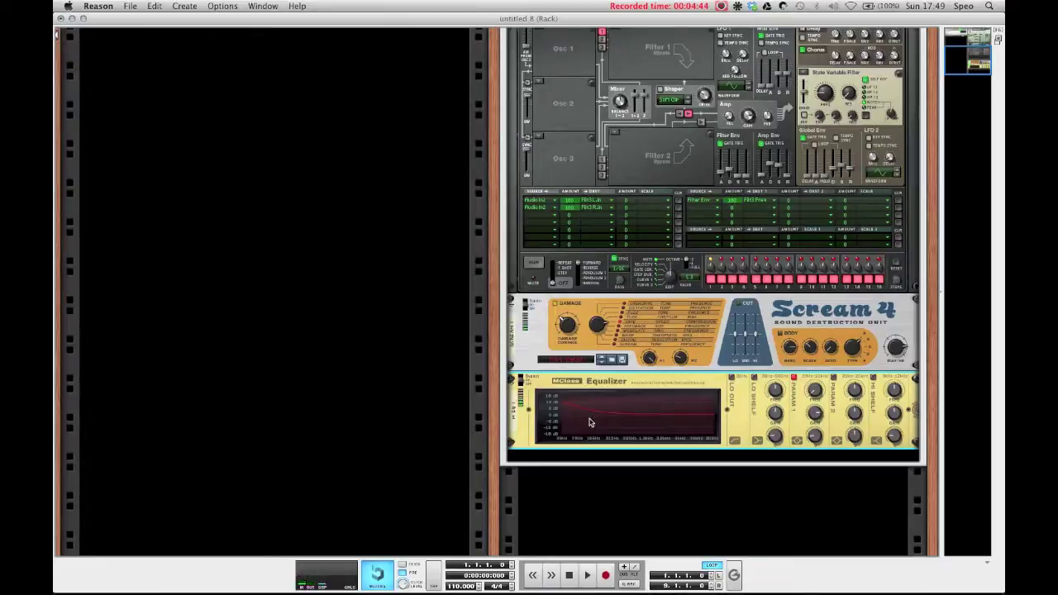
left_click(731, 378)
- Enable the equalizer's Param 2 with a gain of -7.4 dB and its Hi Shelf with a gain of 4.0 dB
left_click_drag(855, 411, 855, 419)
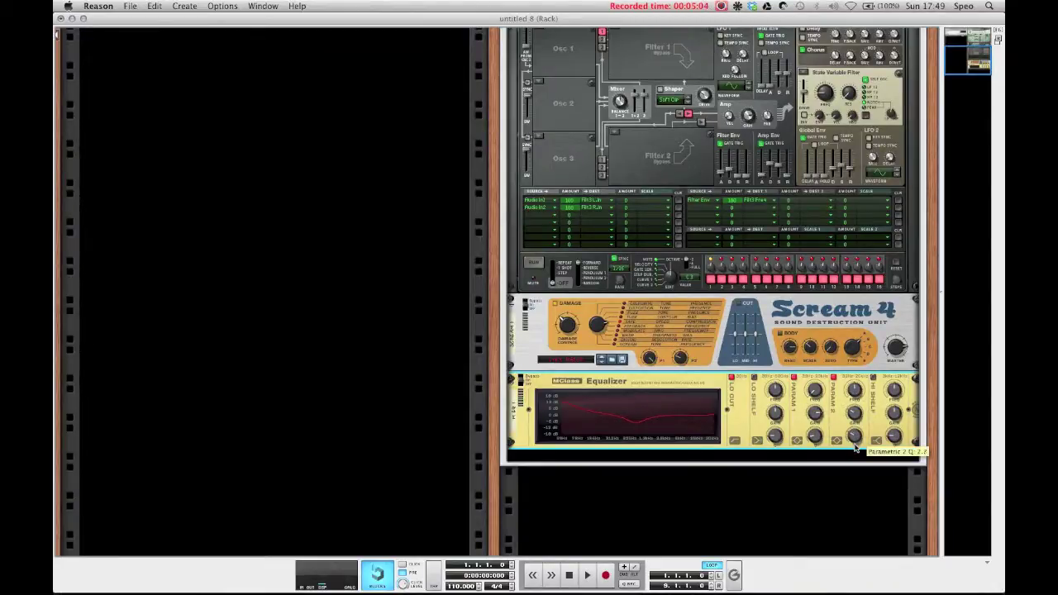
left_click(833, 379)
left_click(833, 379)
left_click(834, 380)
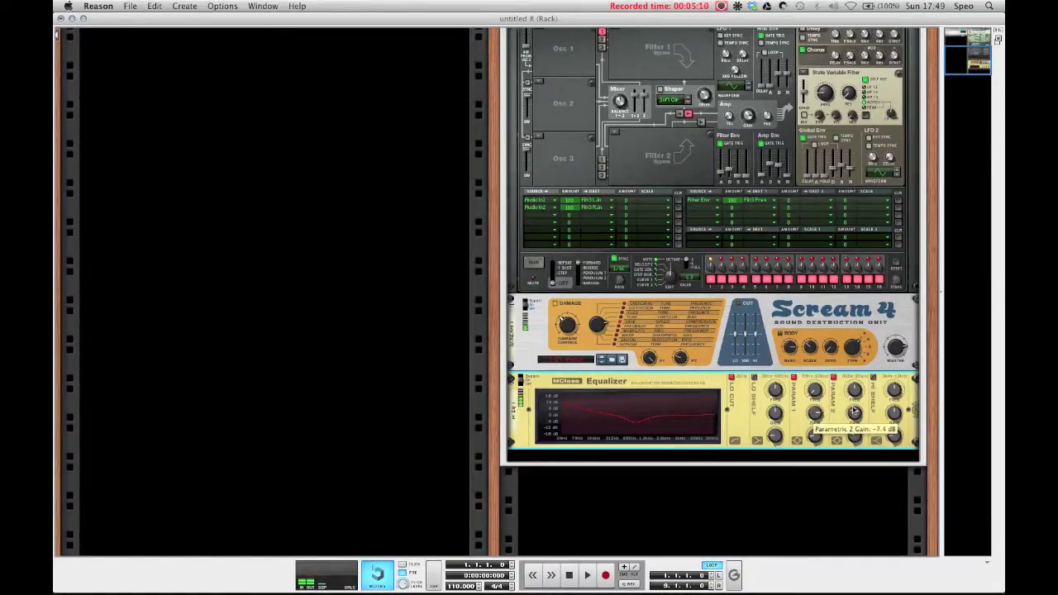
left_click(873, 377)
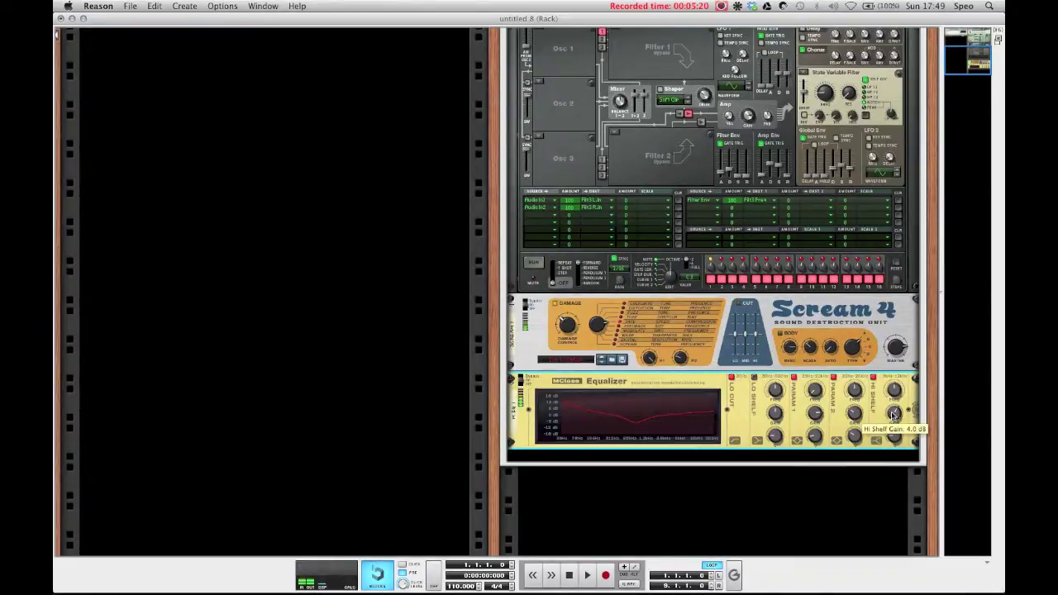
- Add an RV7000 Advanced Reverb after the equalizer, show its remote programmer, shorten the decay and set Dry/Wet to 22
right_click(732, 410)
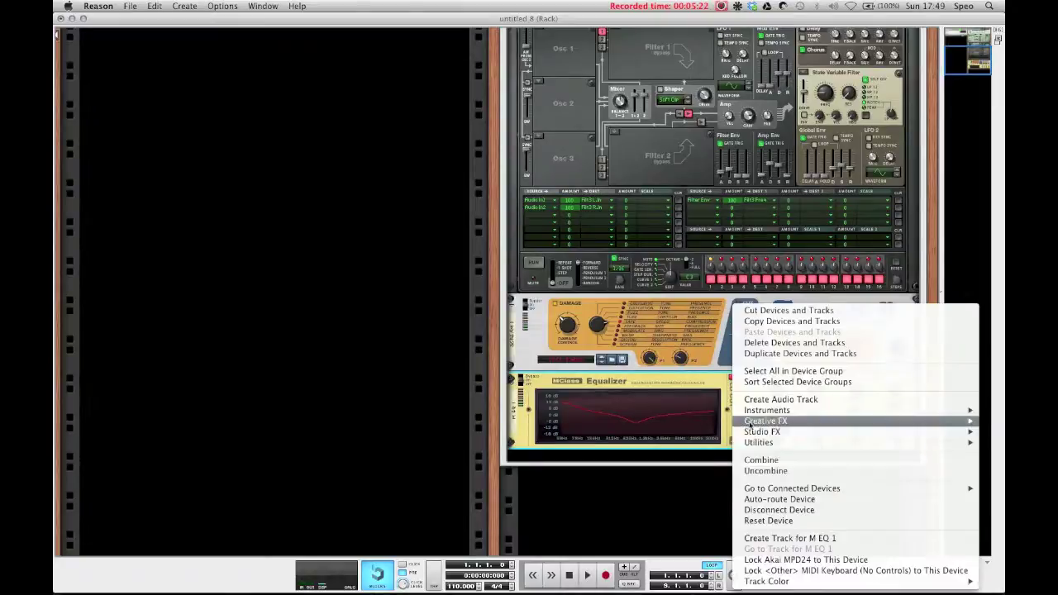
mouse_move(760, 433)
left_click(595, 304)
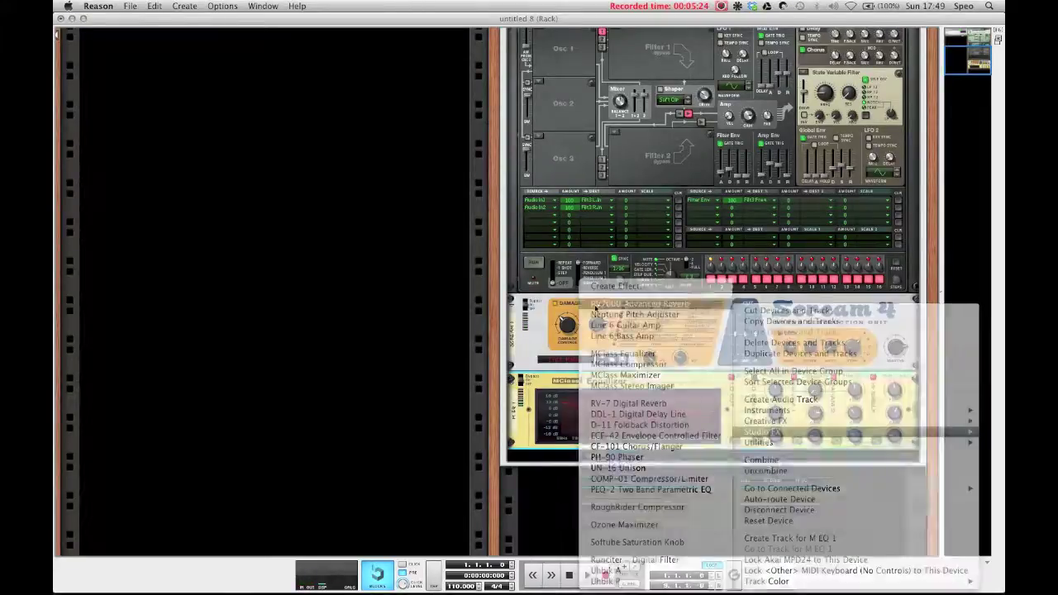
left_click(552, 415)
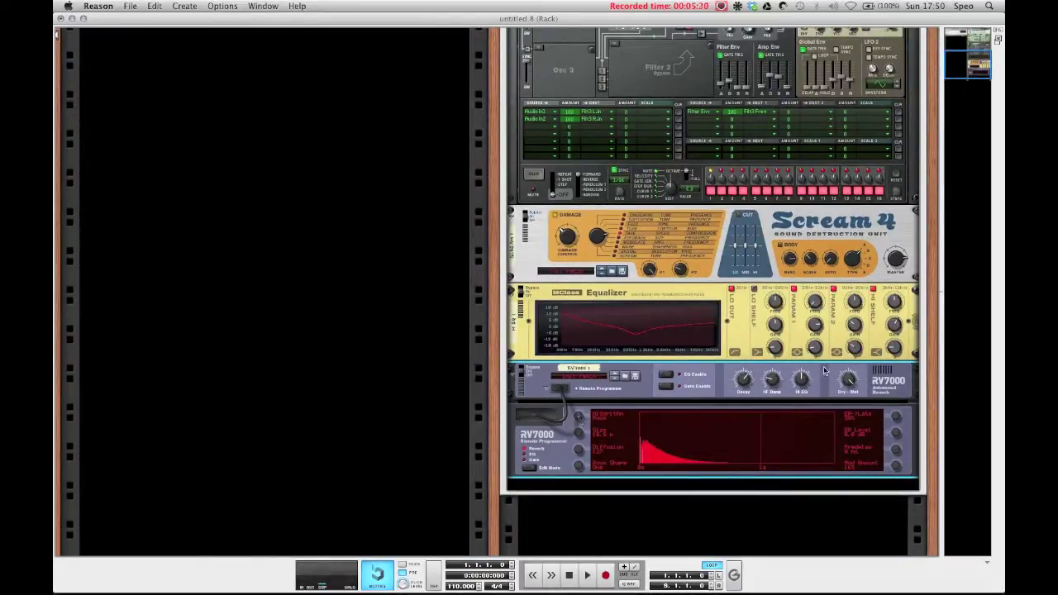
left_click_drag(745, 382, 747, 396)
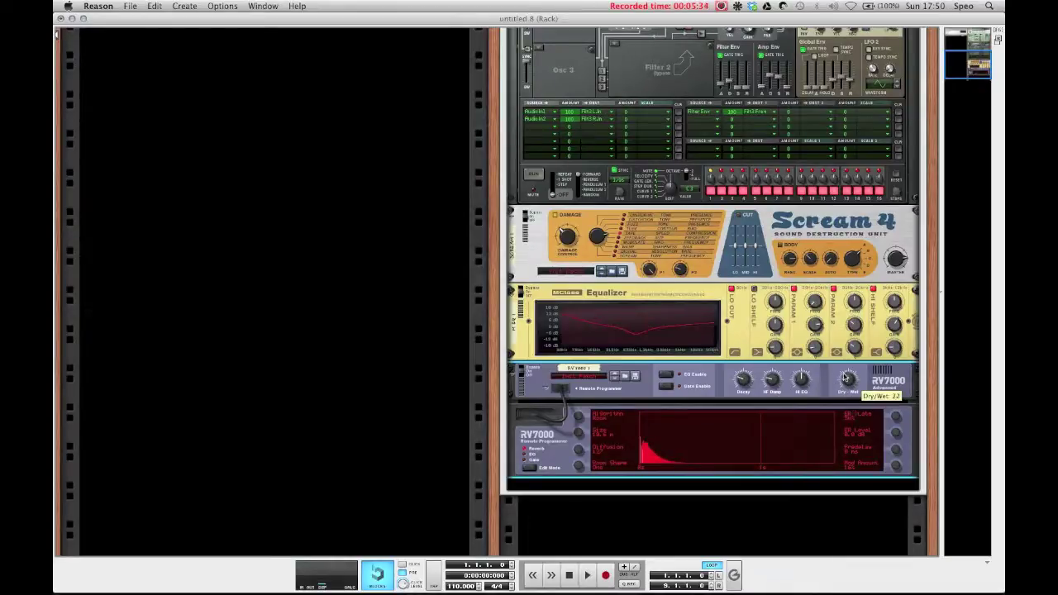
- Enable the RV7000's EQ and cut the reverb's low frequencies by lowering the low gain and raising the low frequency
left_click(525, 455)
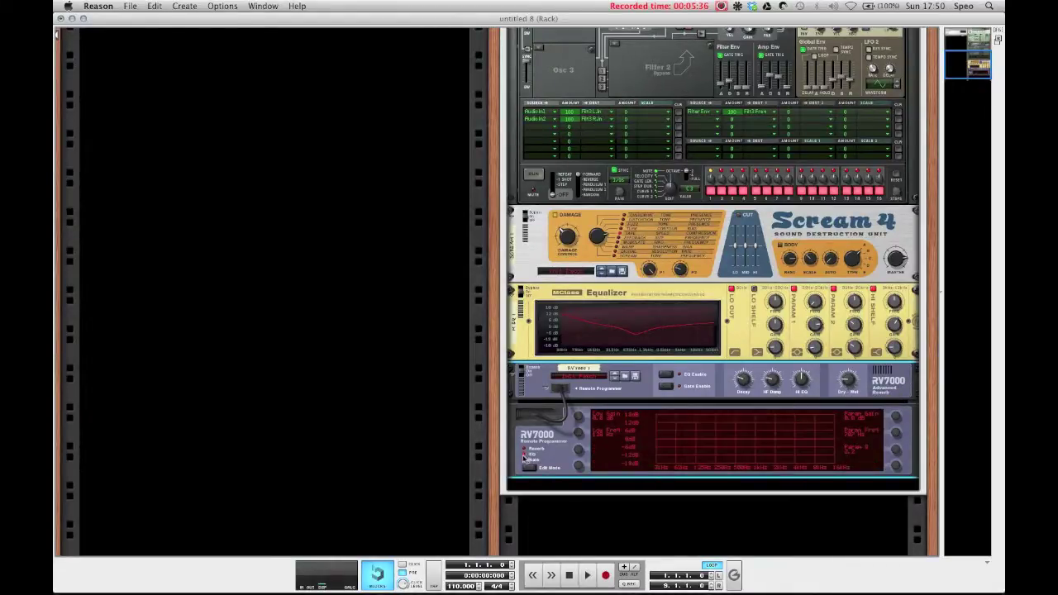
mouse_move(577, 416)
left_mouse_down()
mouse_move(582, 433)
mouse_move(578, 405)
mouse_move(578, 435)
left_mouse_up()
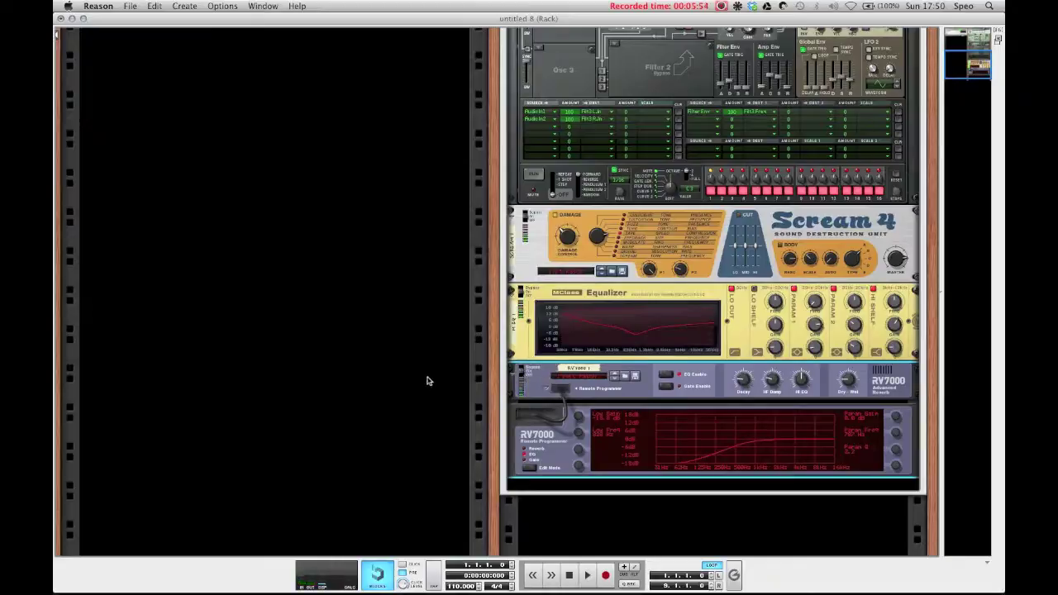
- Review the whole device chain in the Combinator, from the Malström through Thor to the distortion, equalizer and reverb
scroll(428, 378, "up", 5)
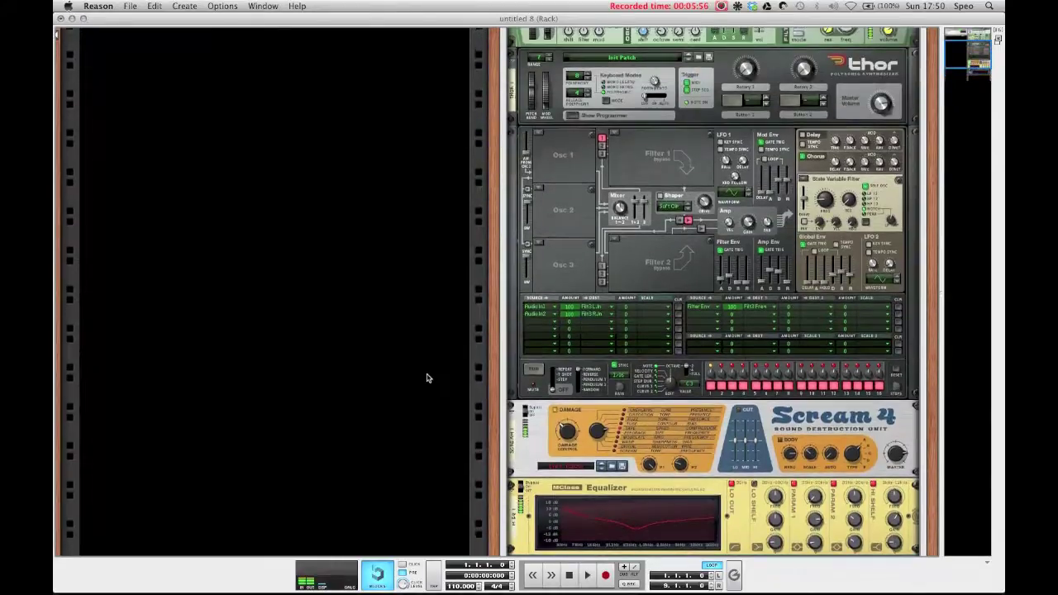
scroll(428, 378, "down", 5)
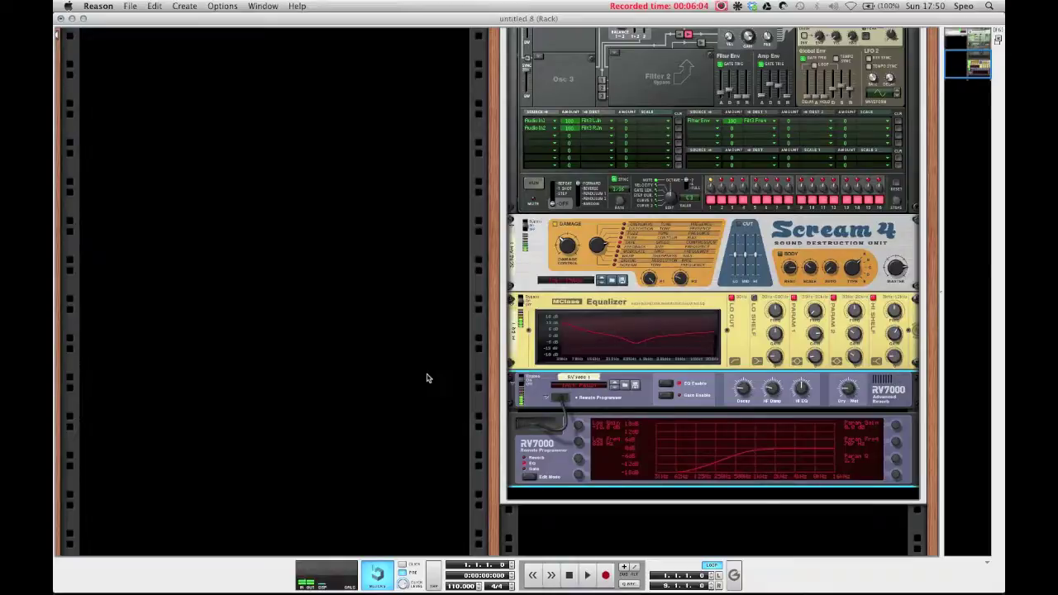
scroll(427, 375, "up", 15)
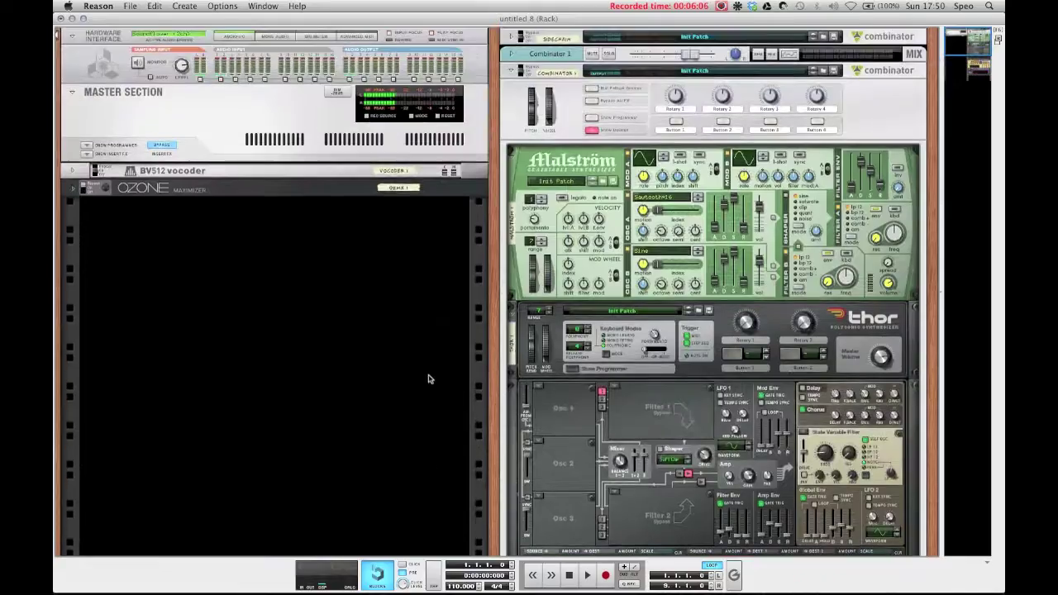
scroll(420, 373, "down", 5)
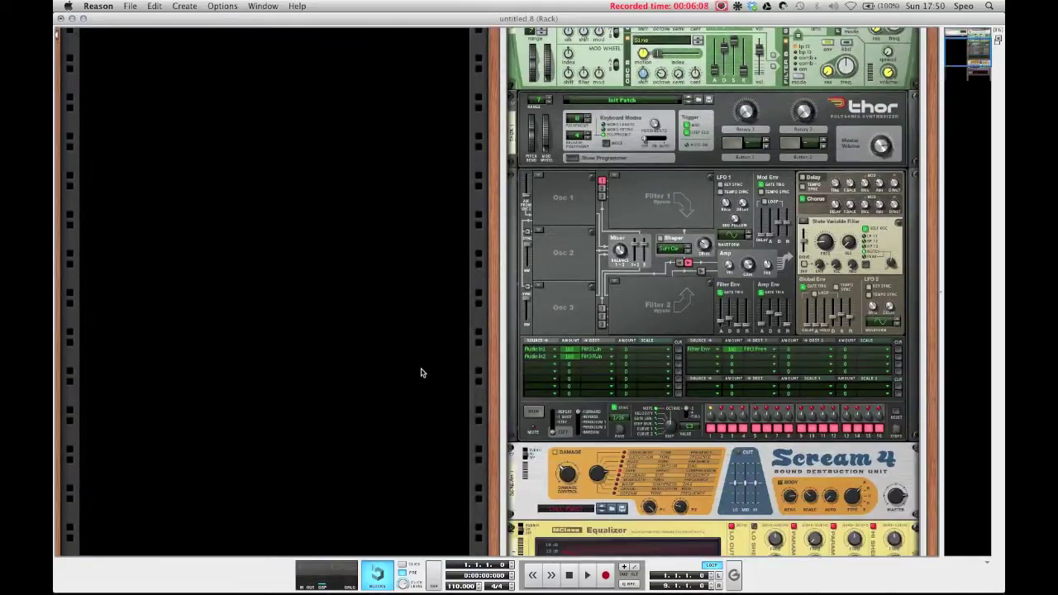
scroll(421, 373, "up", 5)
scroll(421, 373, "down", 3)
scroll(421, 372, "up", 3)
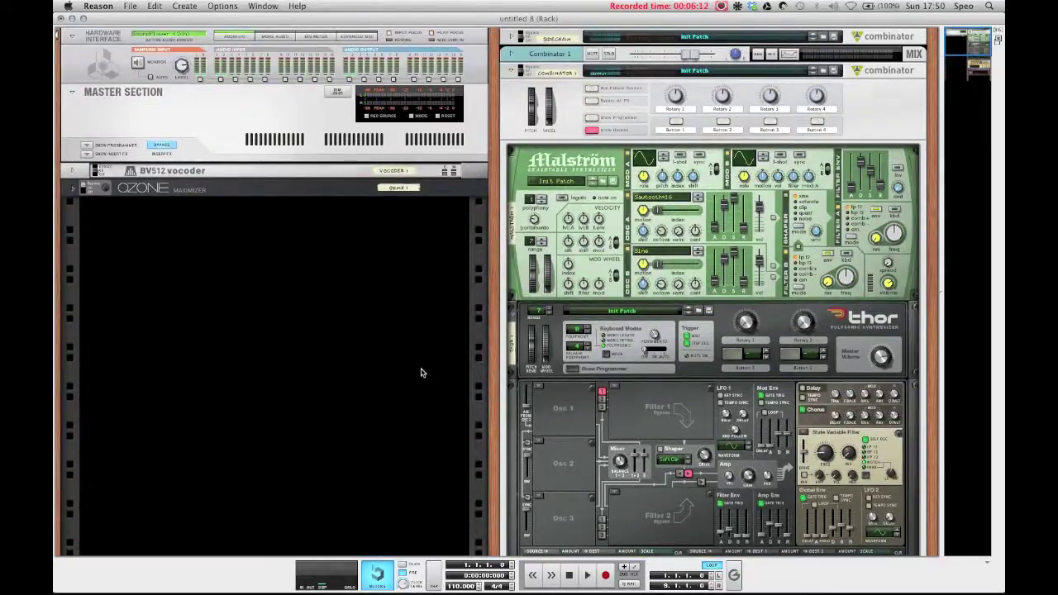
scroll(420, 372, "down", 5)
scroll(421, 372, "up", 5)
scroll(421, 372, "down", 5)
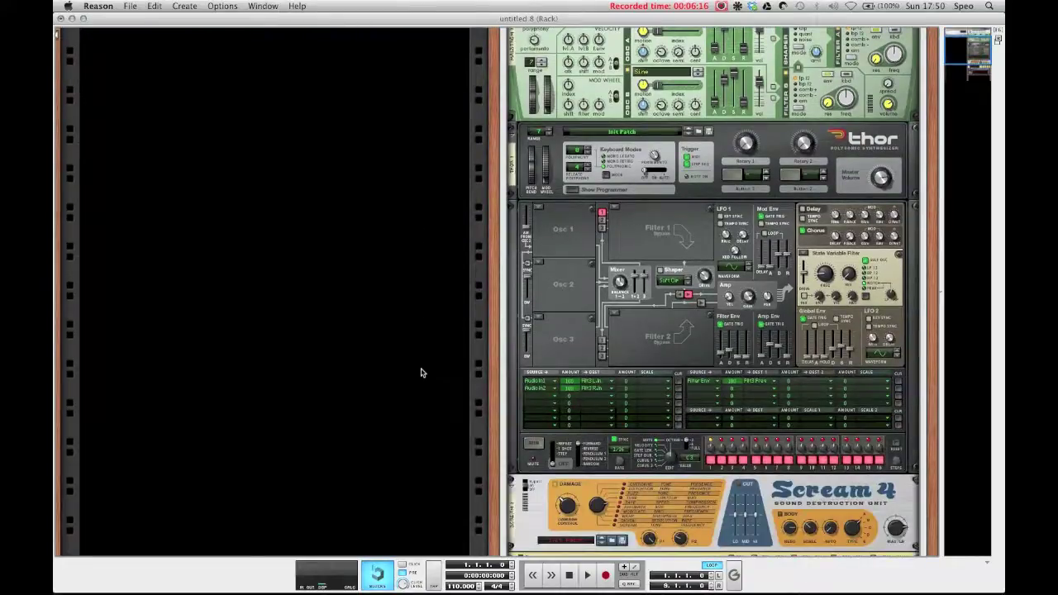
scroll(422, 371, "up", 4)
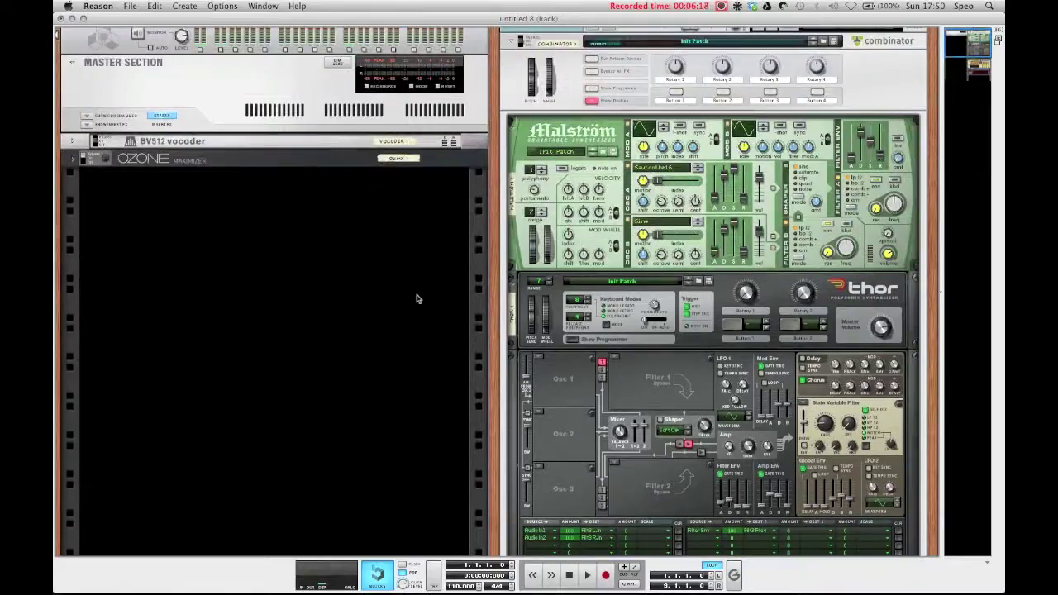
- Examine the finished patch's settings once more, from the Malström oscillators and Thor's modulation routing to the Scream 4, equalizer and RV7000
scroll(404, 307, "down", 2)
scroll(404, 308, "down", 7)
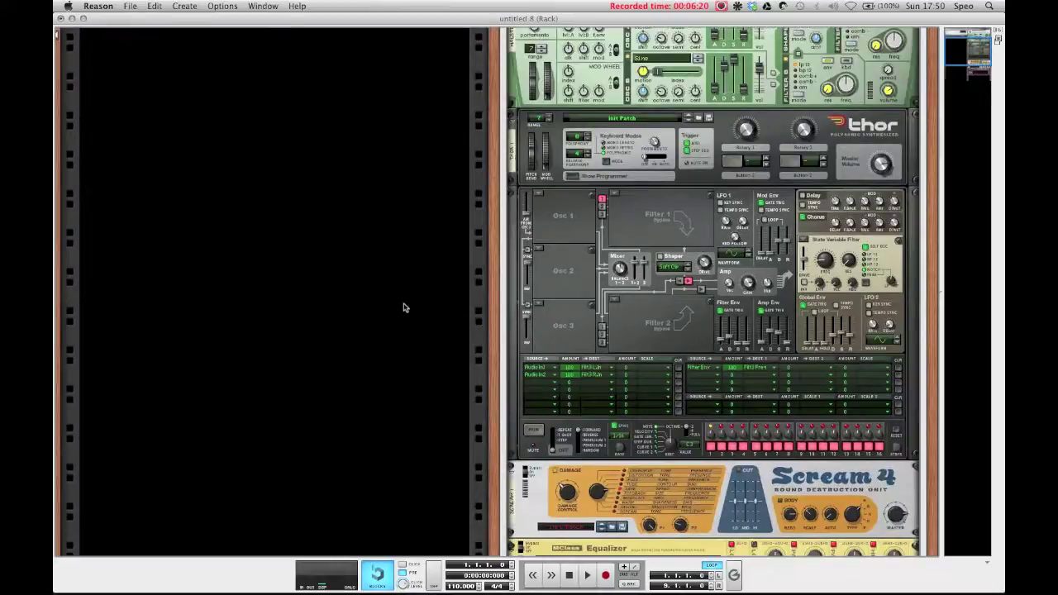
scroll(395, 307, "down", 2)
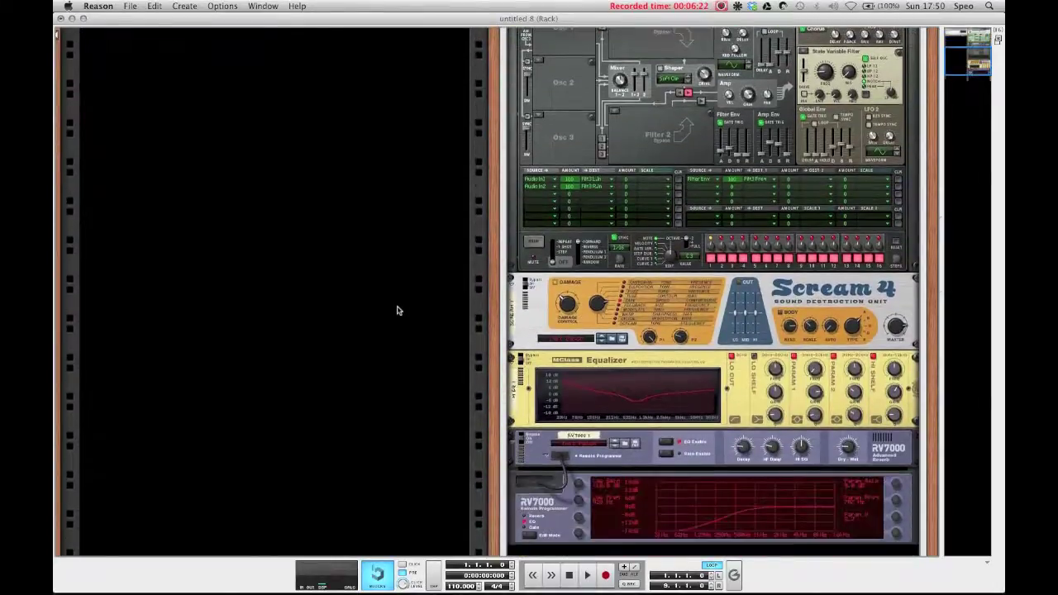
scroll(397, 310, "up", 10)
scroll(397, 312, "down", 7)
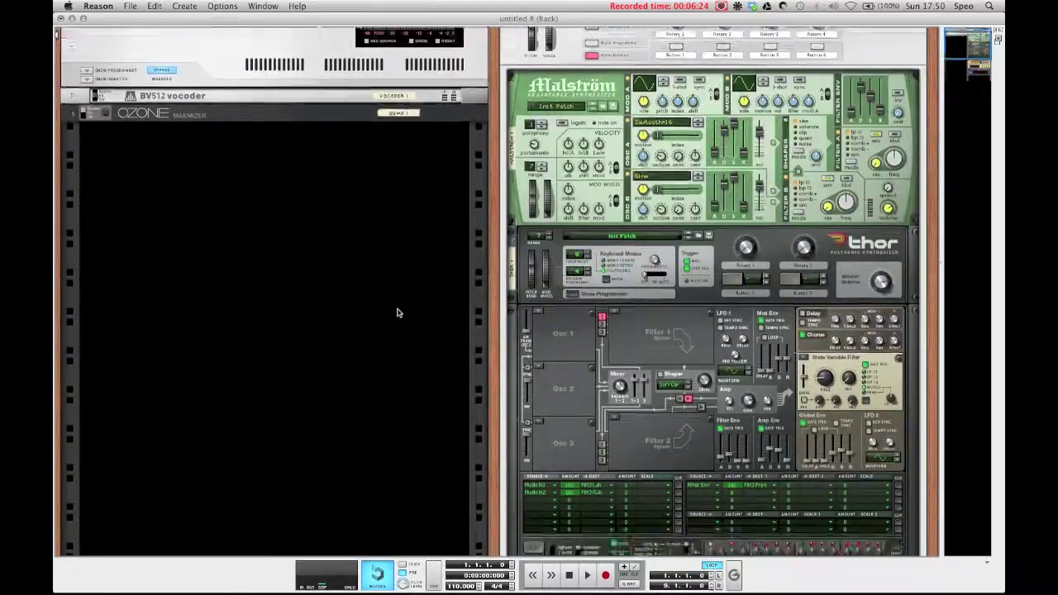
scroll(396, 310, "up", 6)
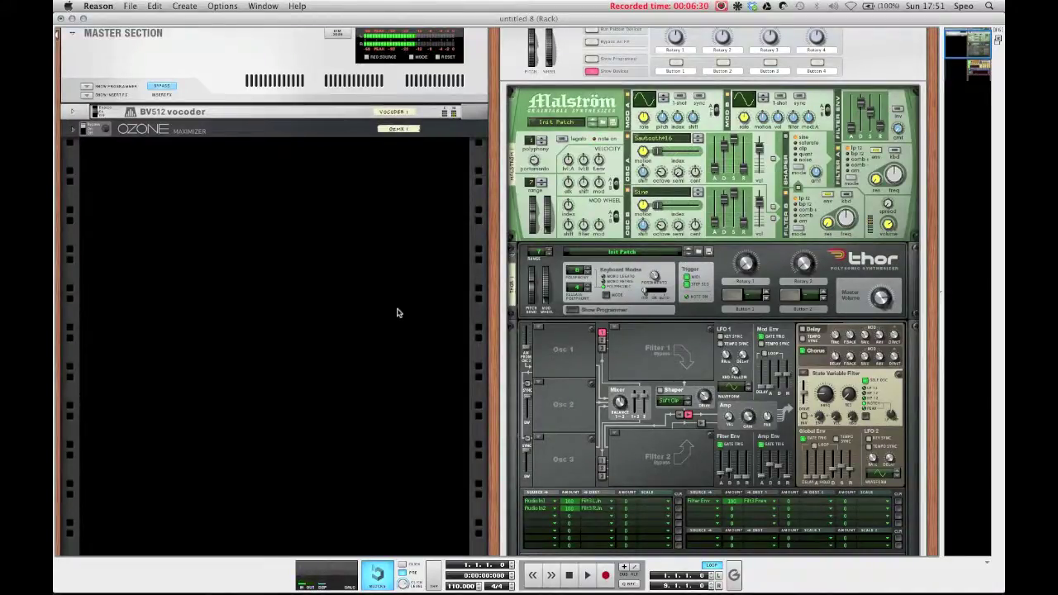
scroll(396, 312, "up", 2)
scroll(397, 313, "down", 8)
scroll(397, 312, "up", 8)
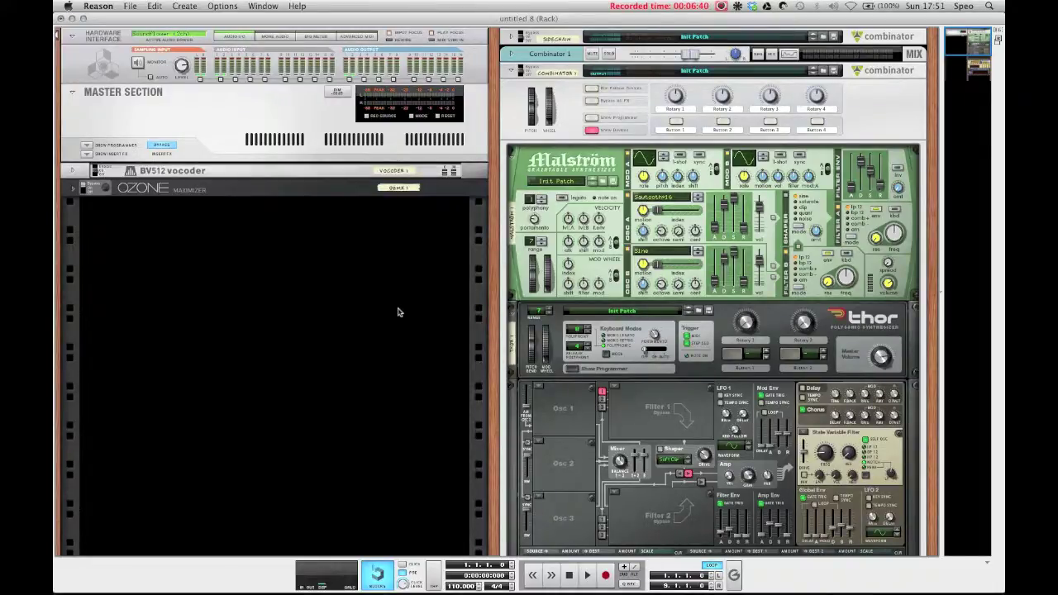
left_click(722, 6)
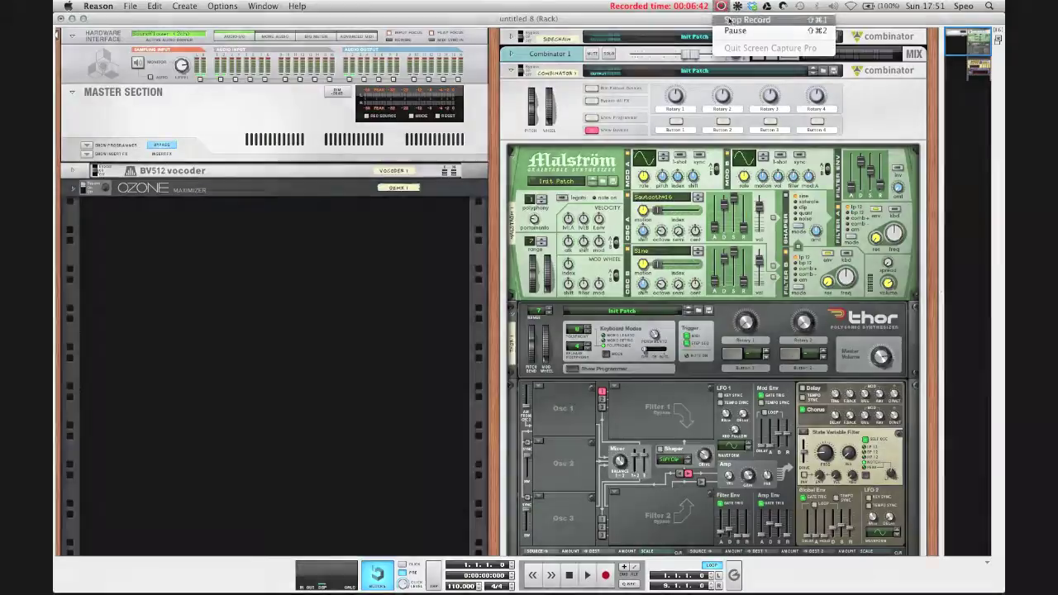